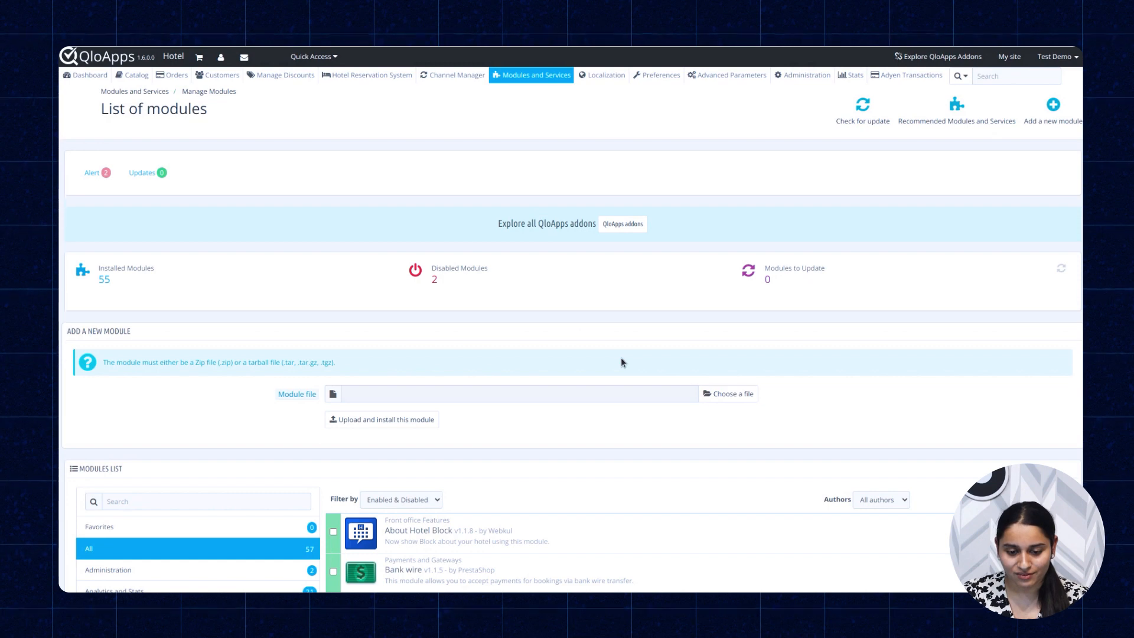
# Open the dashboard and show the booking calendar for the Paradise Village hotel
pyautogui.click(84, 77)
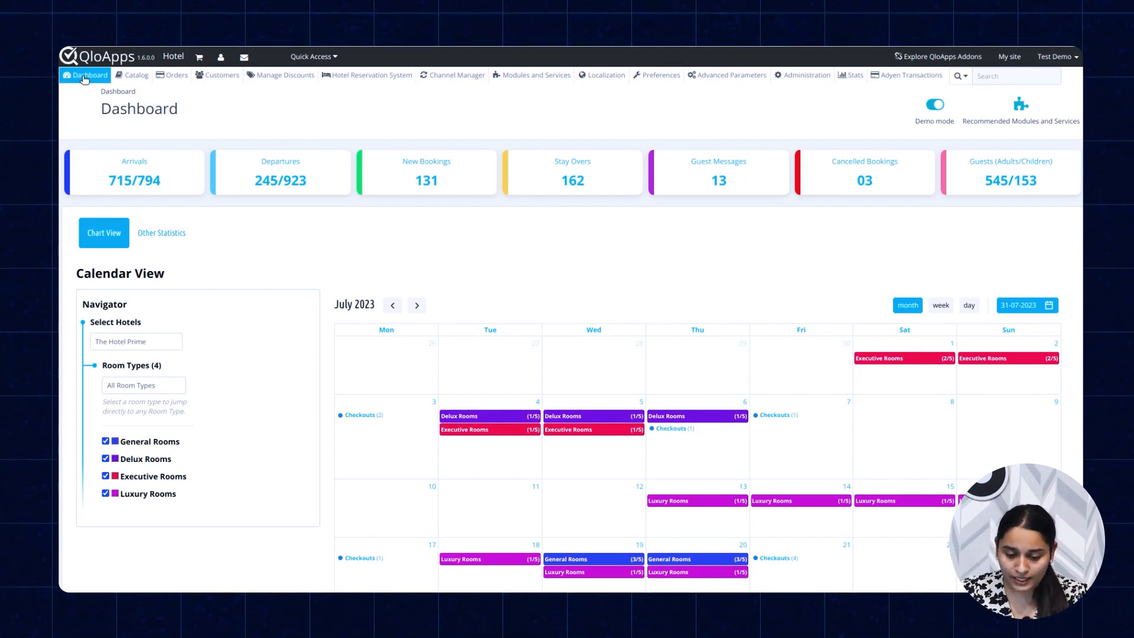
pyautogui.scroll(-2, 216, 318)
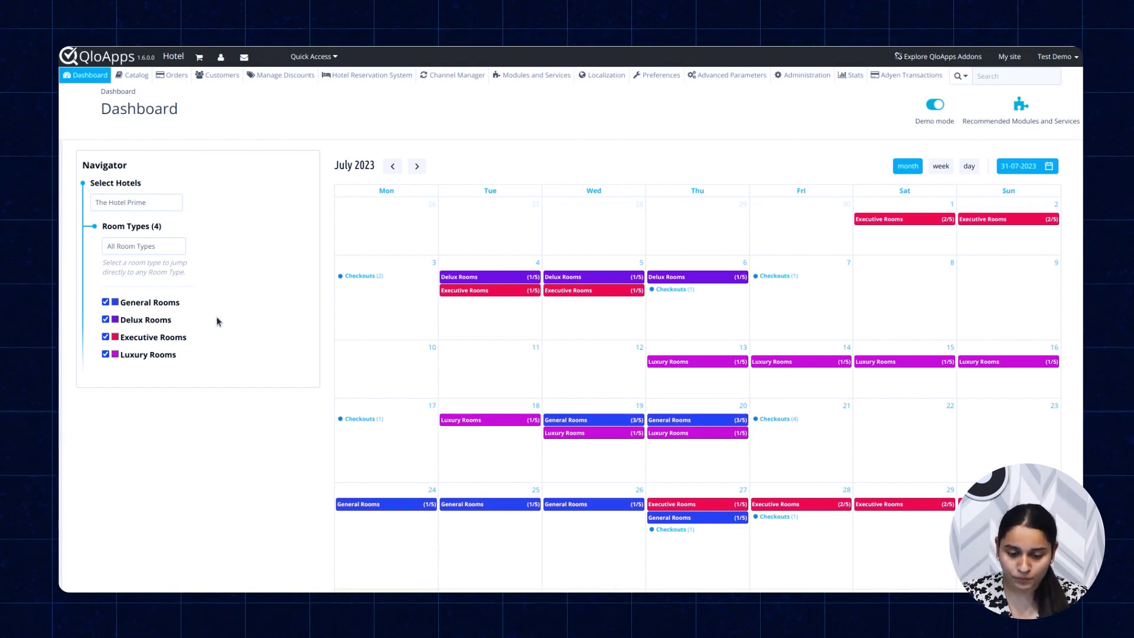
pyautogui.click(123, 199)
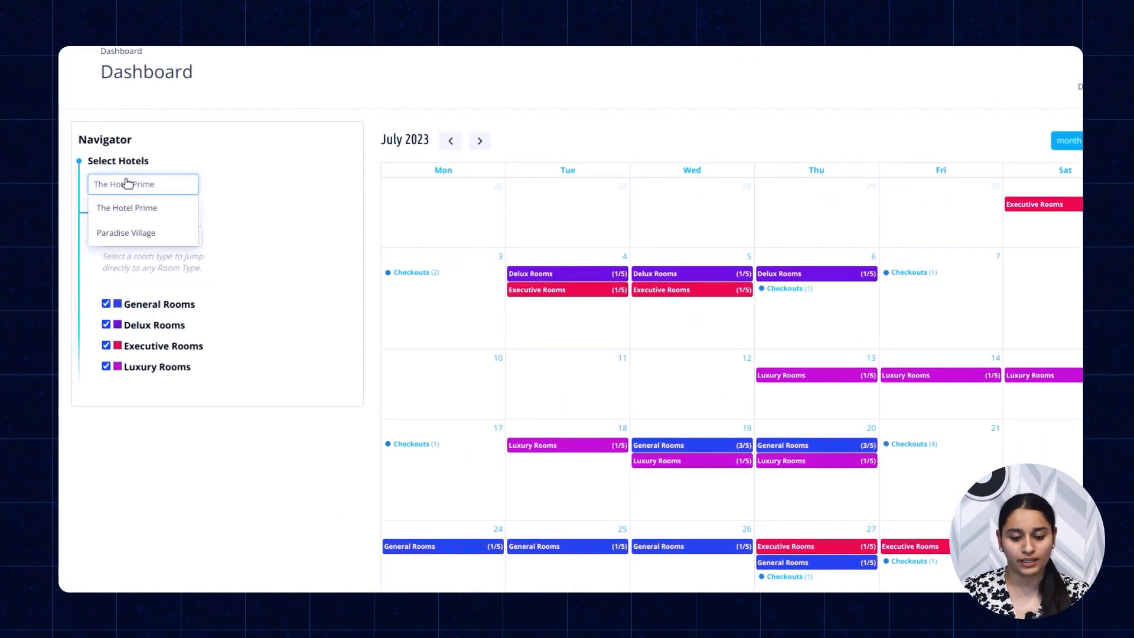
pyautogui.click(128, 234)
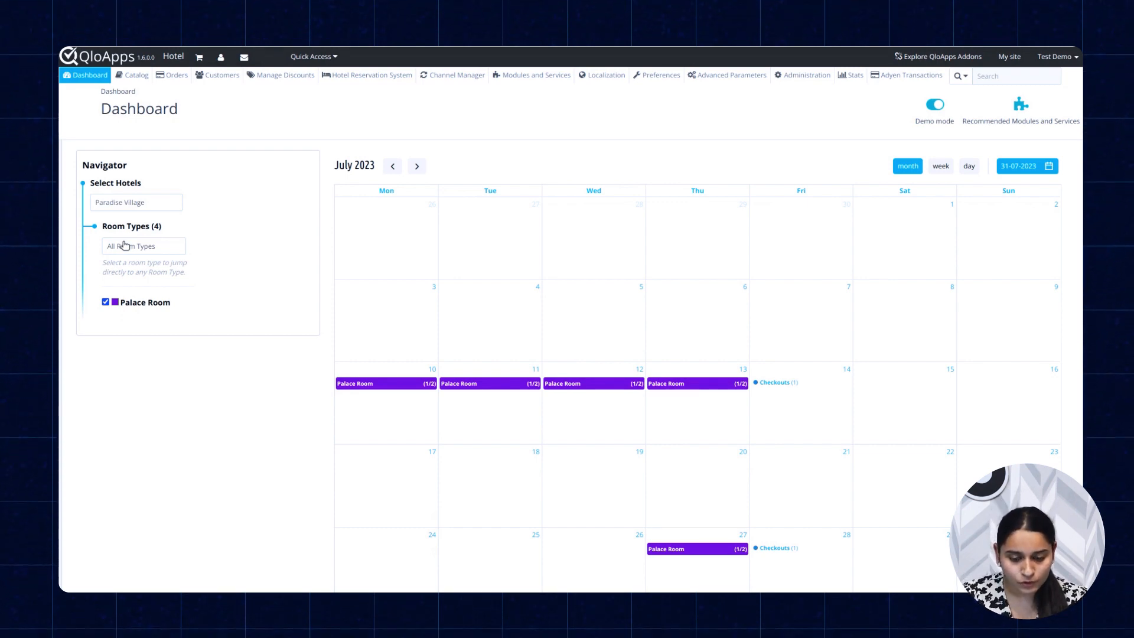
# Switch the calendar to The Hotel Prime and hide the General Rooms and Luxury Rooms bookings
pyautogui.click(109, 201)
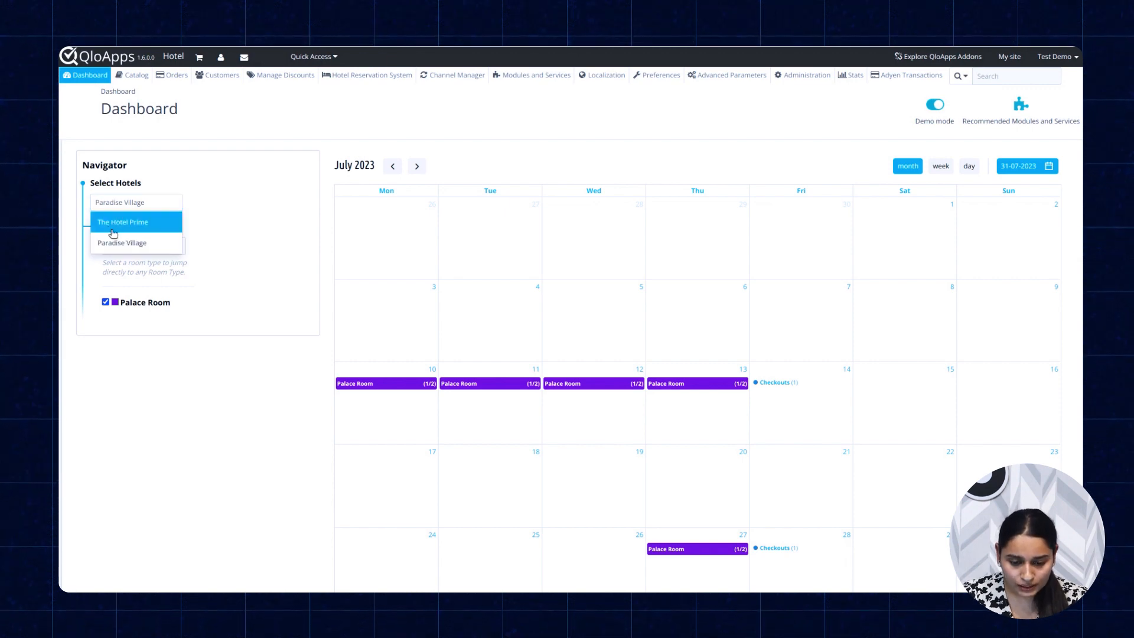
pyautogui.click(112, 220)
pyautogui.click(105, 302)
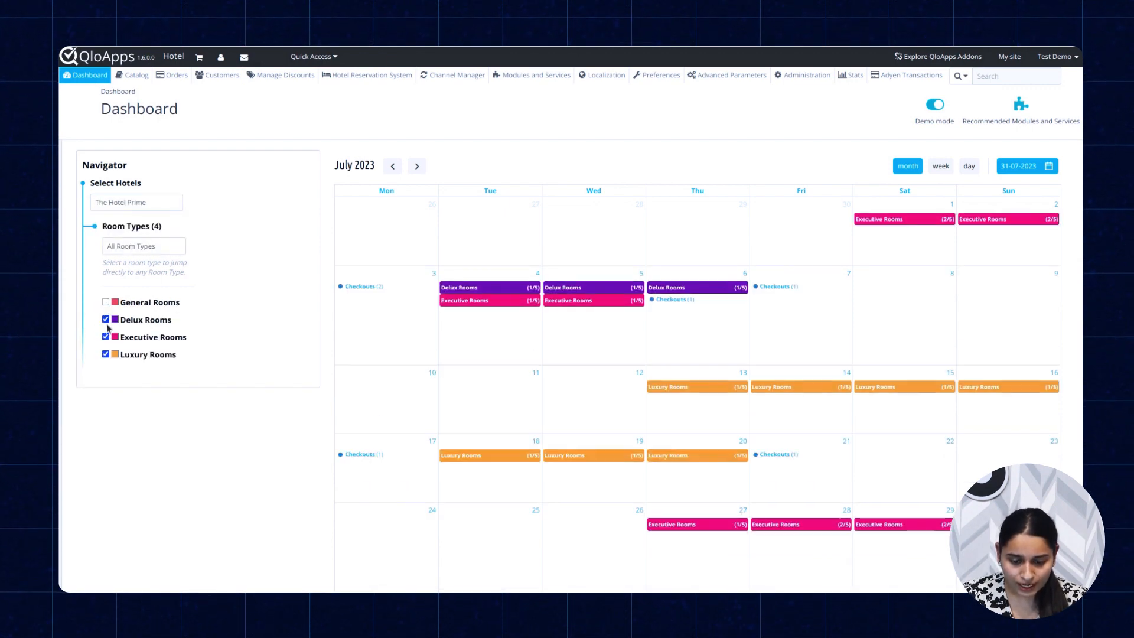
pyautogui.click(105, 353)
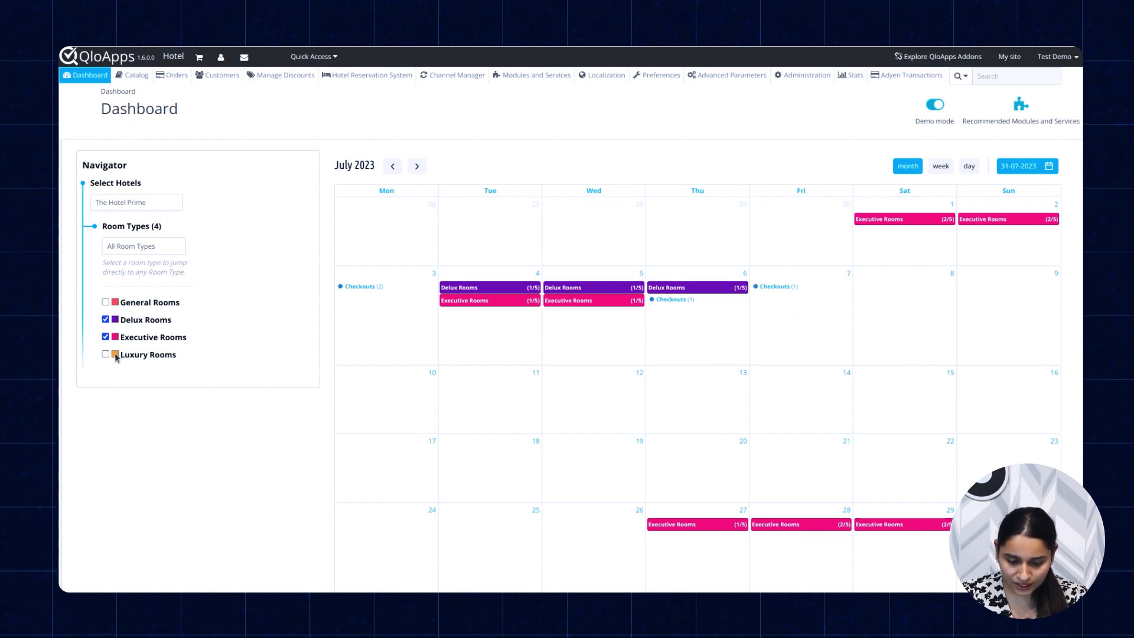
# Change the calendar colour of Executive Rooms to green
pyautogui.click(114, 337)
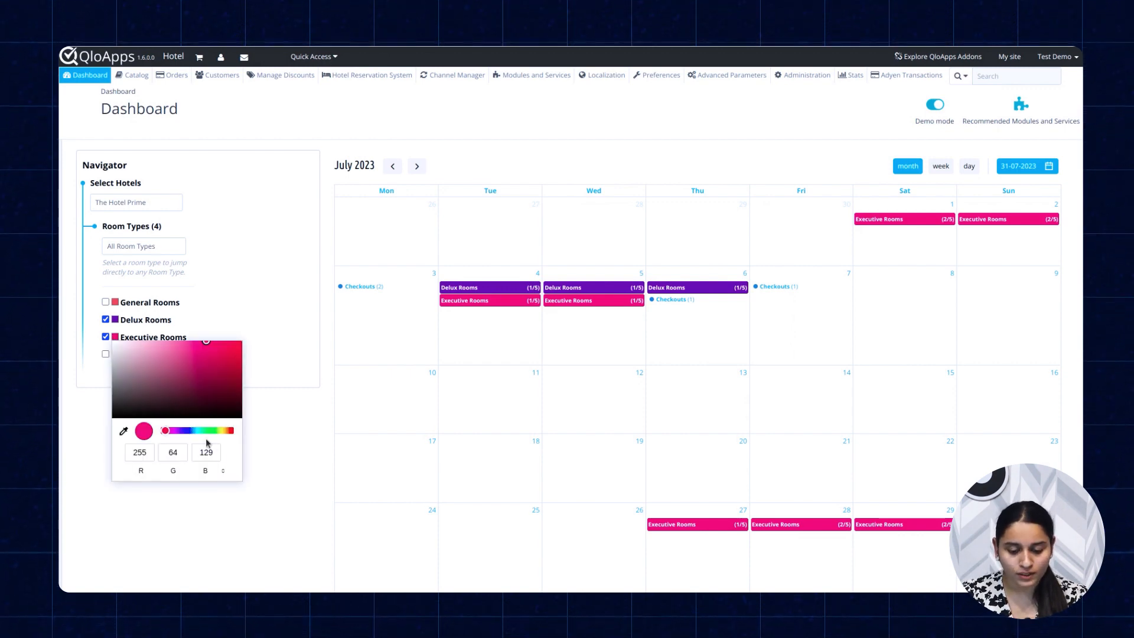
pyautogui.click(211, 430)
pyautogui.click(219, 376)
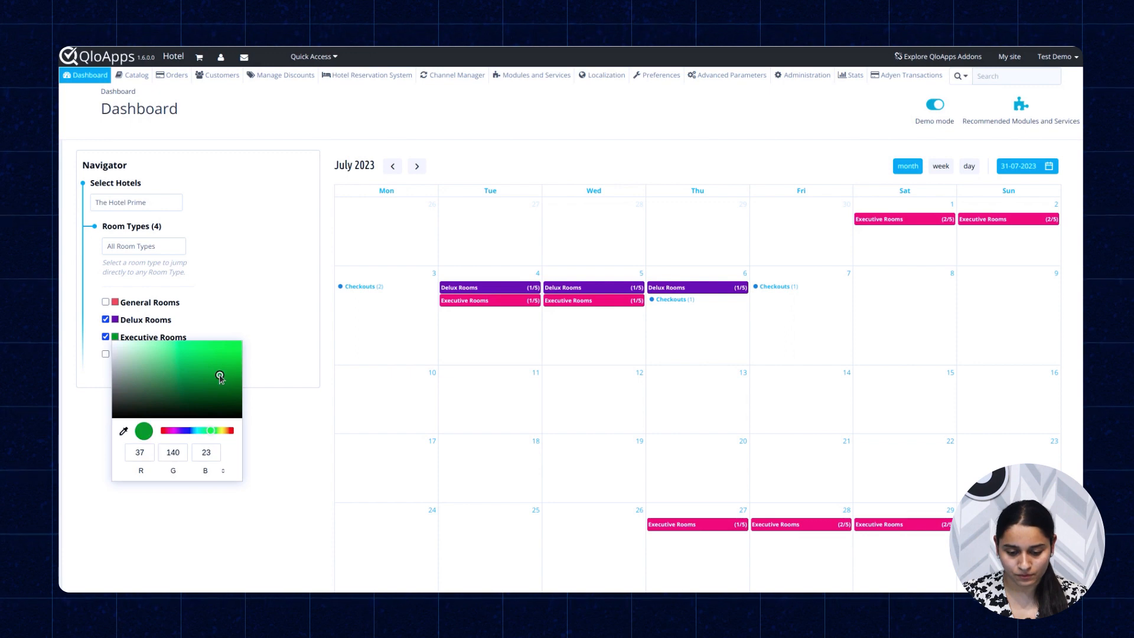
pyautogui.moveTo(219, 376)
pyautogui.mouseDown()
pyautogui.moveTo(228, 353)
pyautogui.moveTo(218, 379)
pyautogui.mouseUp()
pyautogui.click(259, 430)
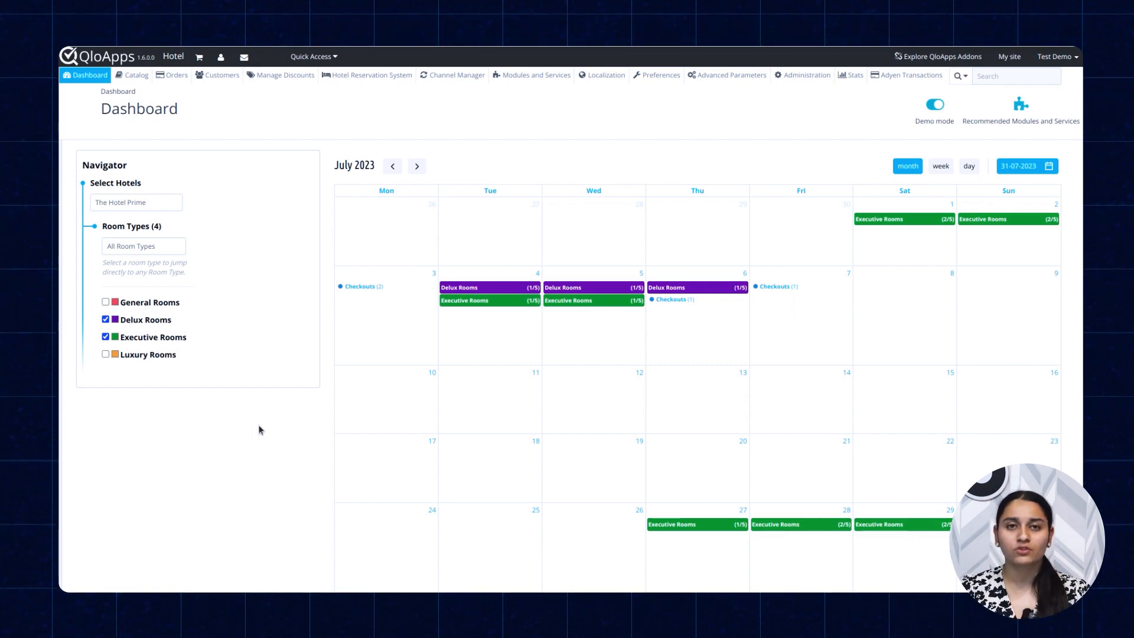
# View the booking calendar by week and by day, and return it to the month view
pyautogui.scroll(2, 259, 428)
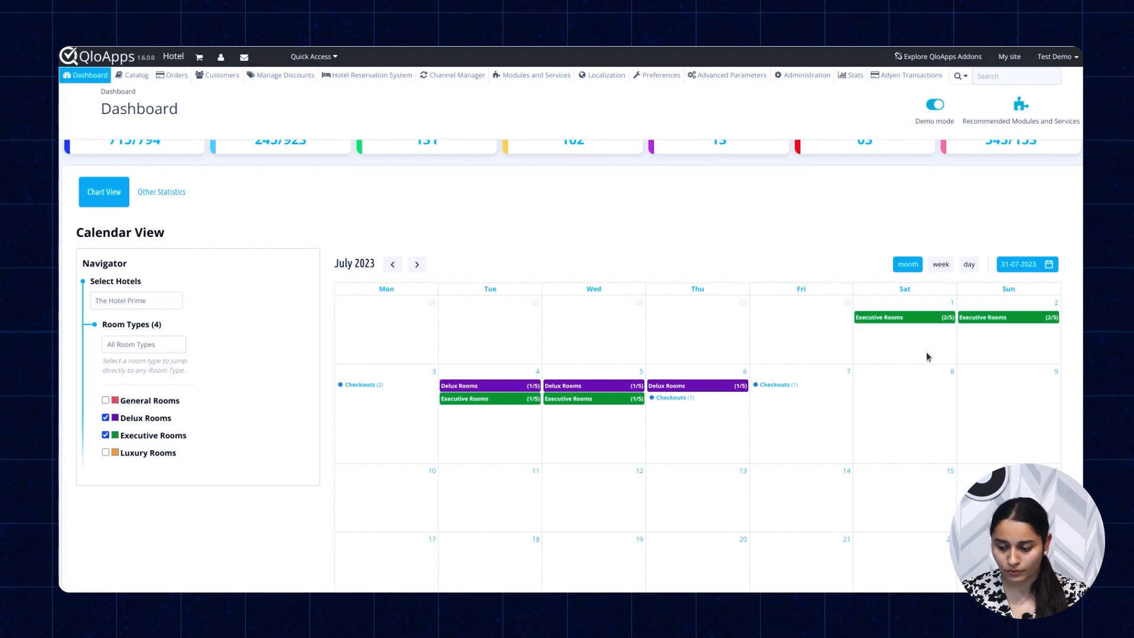
pyautogui.click(943, 266)
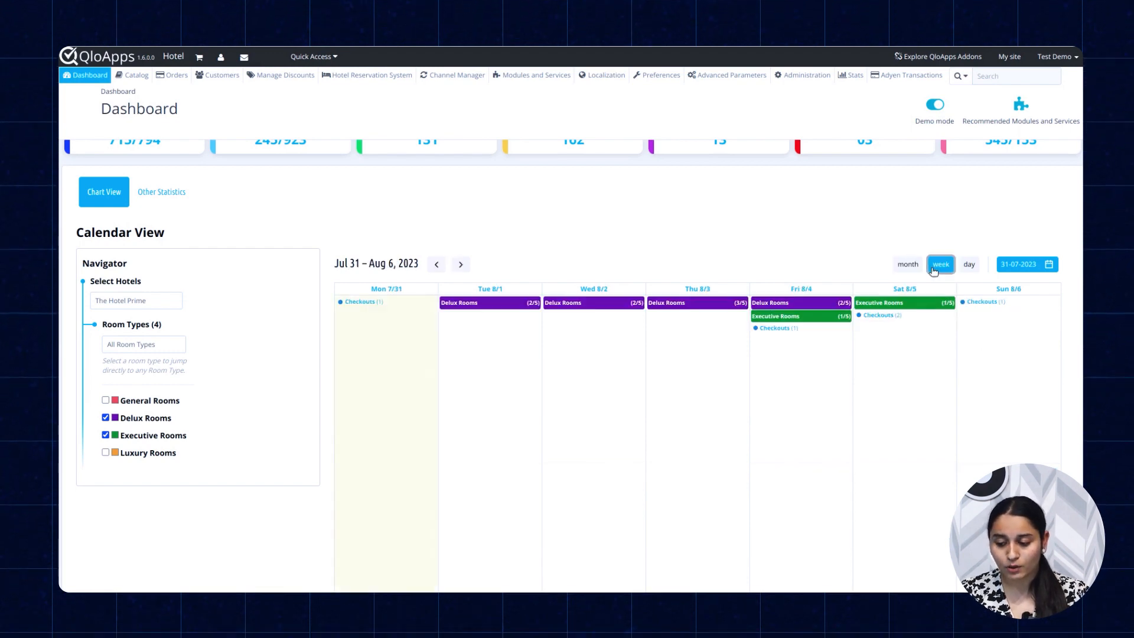
pyautogui.click(967, 266)
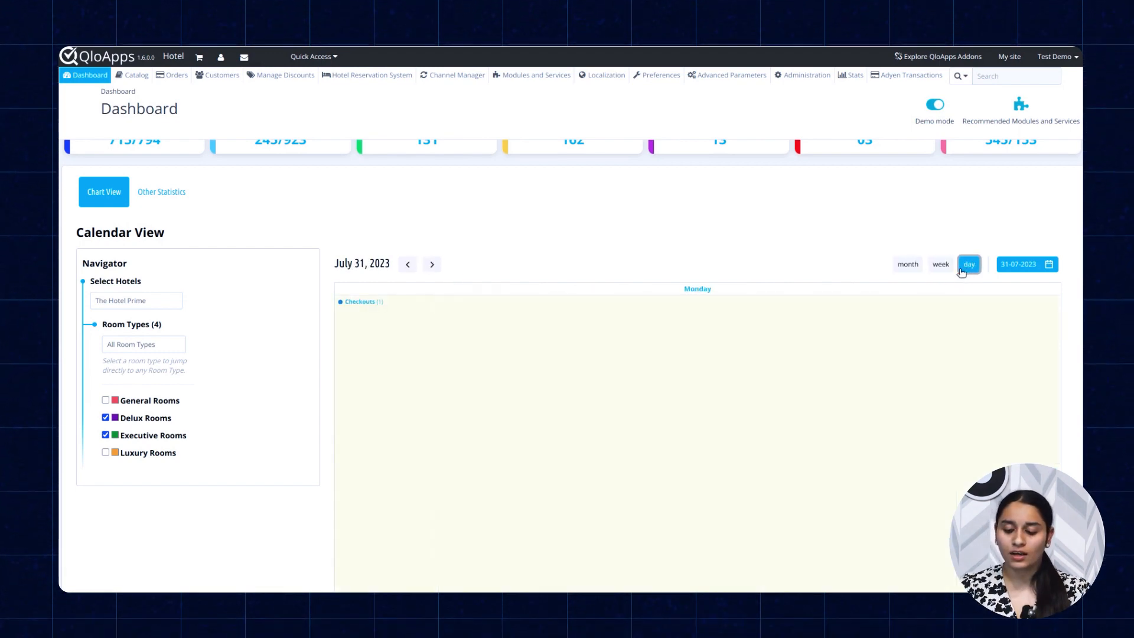
pyautogui.click(913, 267)
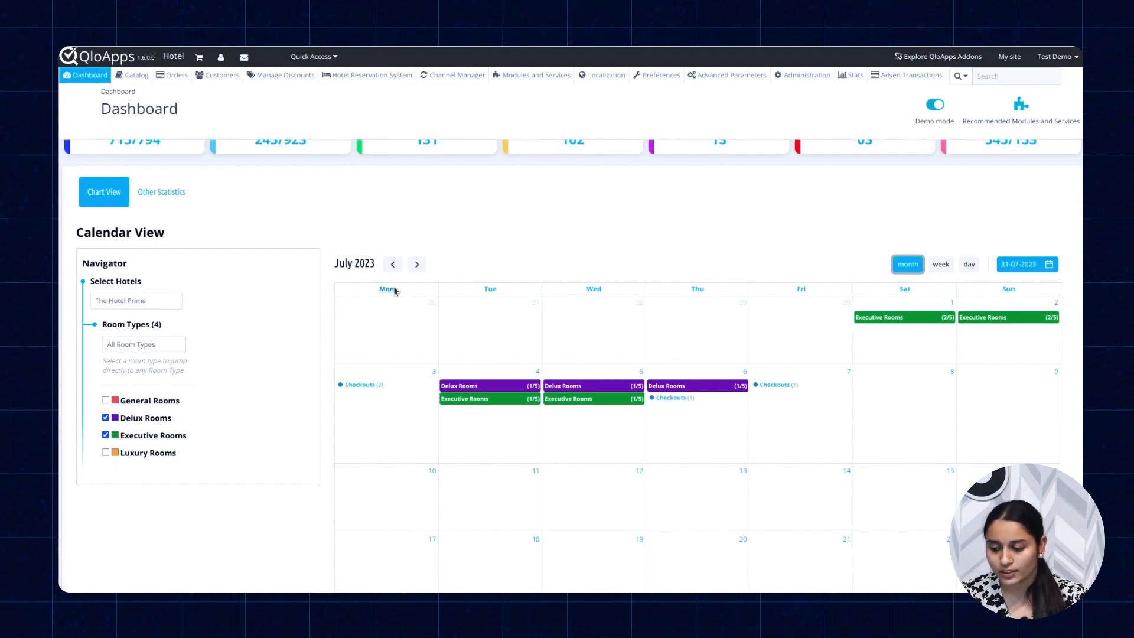
# Jump the booking calendar to 10 August 2023 in month view
pyautogui.click(1020, 271)
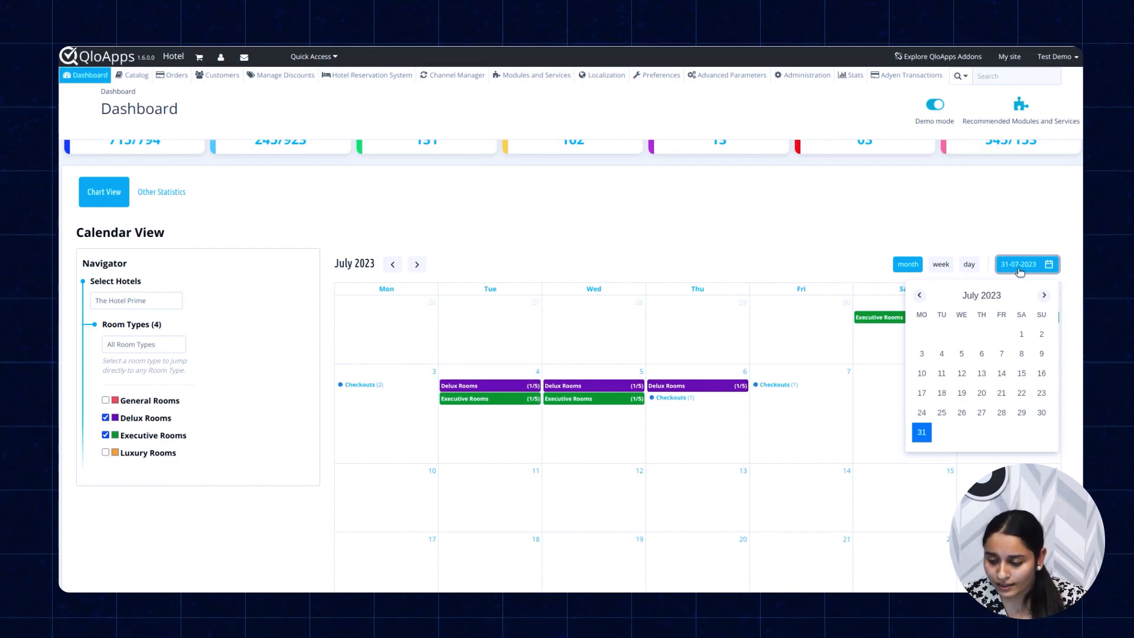
pyautogui.click(1044, 297)
pyautogui.click(981, 354)
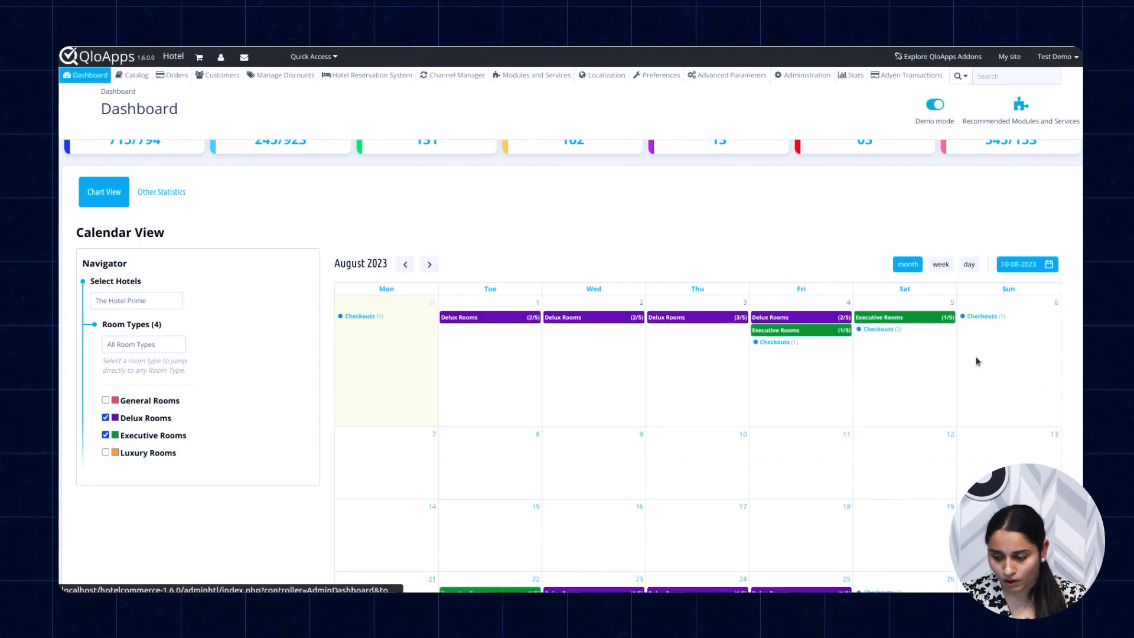
pyautogui.click(917, 268)
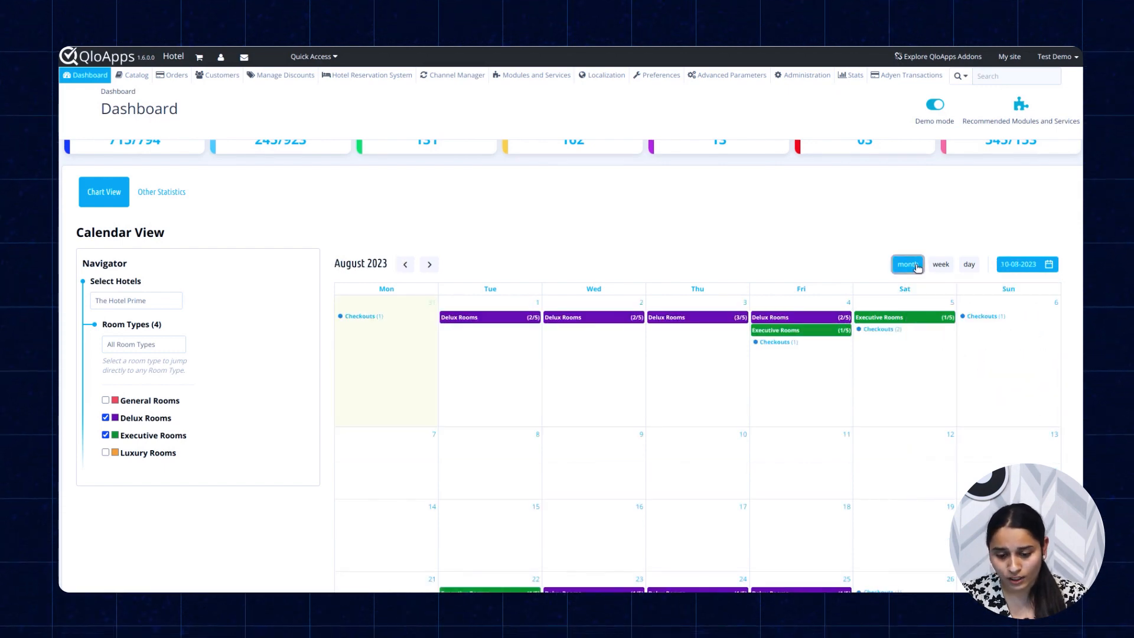
# Look at the 5 August booking details for Executive Rooms, and show General Rooms and Luxury Rooms in the calendar again
pyautogui.scroll(-1, 918, 267)
pyautogui.moveTo(917, 269)
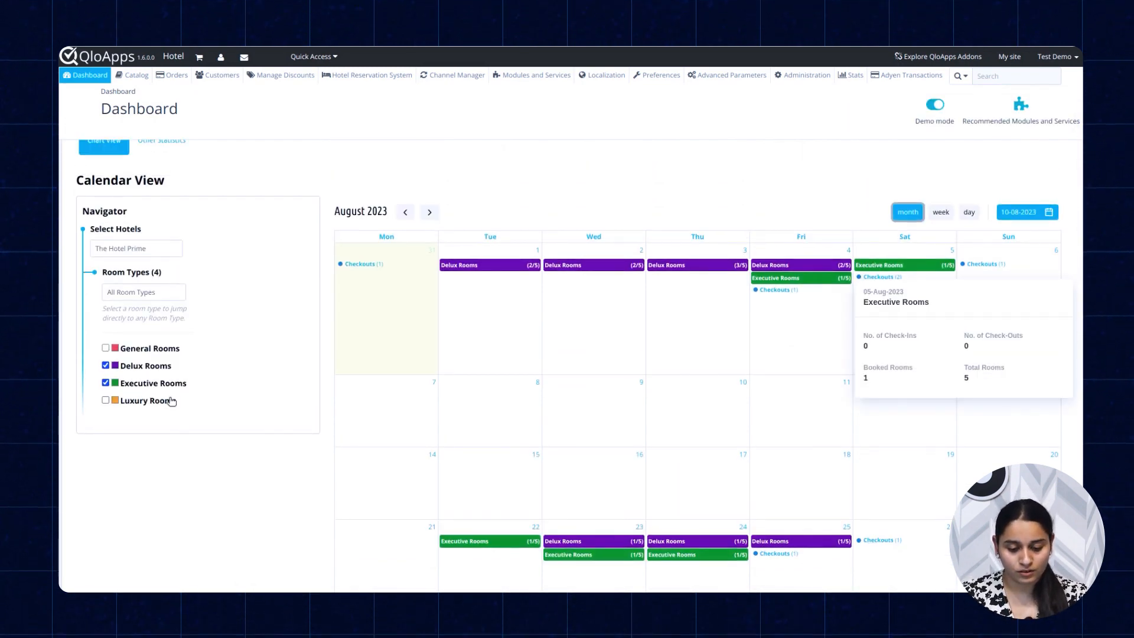
pyautogui.click(106, 348)
pyautogui.click(106, 400)
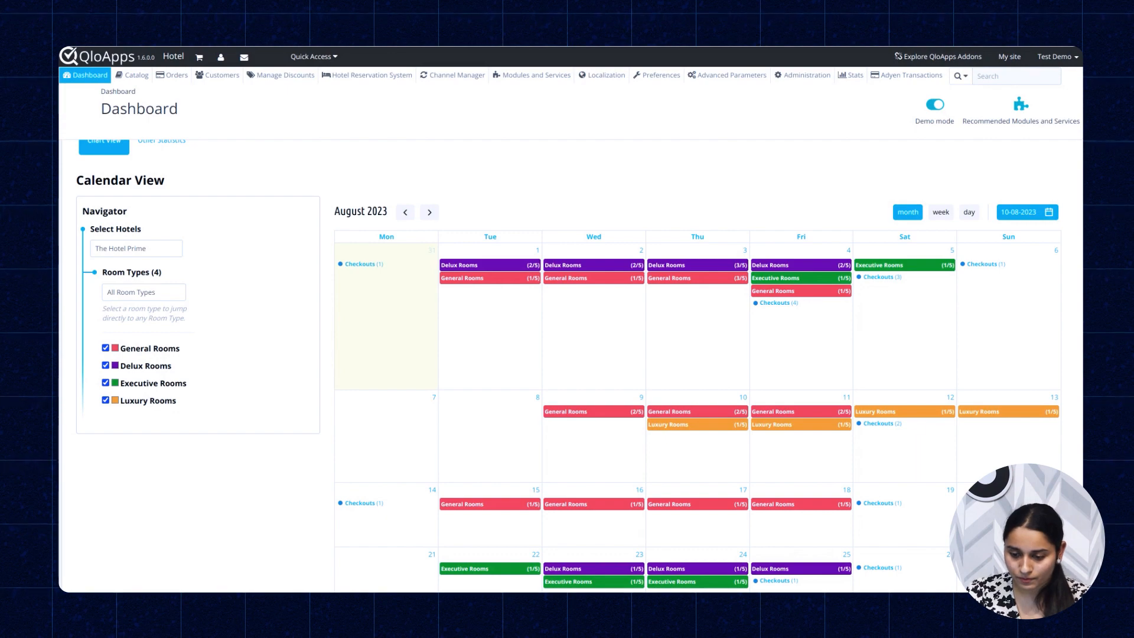
# Search the installed modules for "front desk" and open the configuration of QloApps Front Desk
pyautogui.click(522, 82)
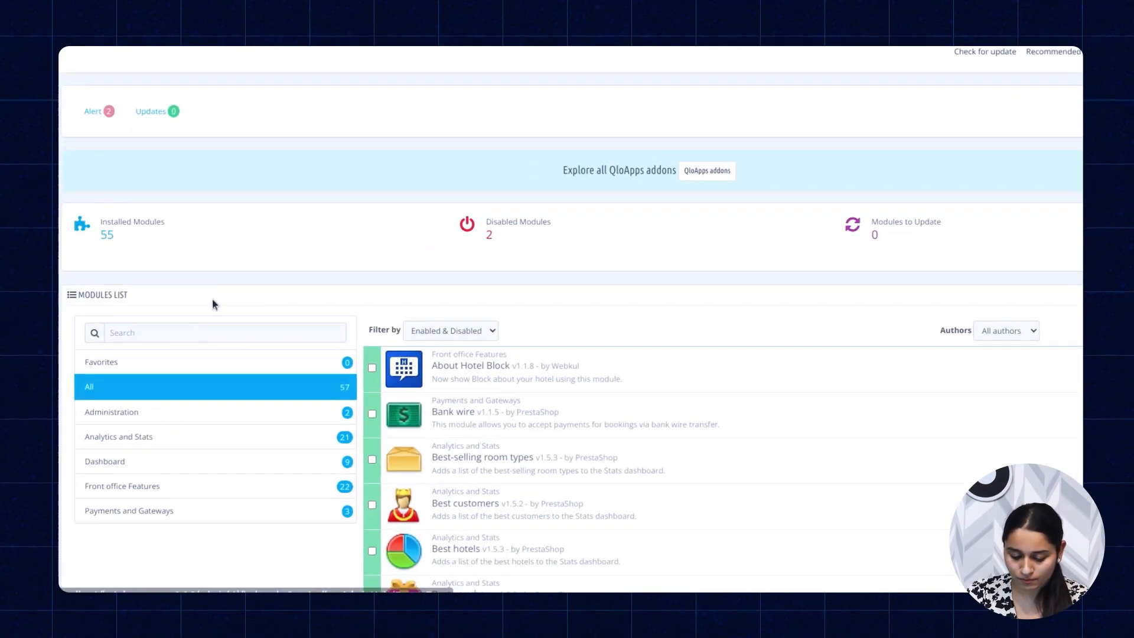
pyautogui.click(188, 367)
pyautogui.write('f')
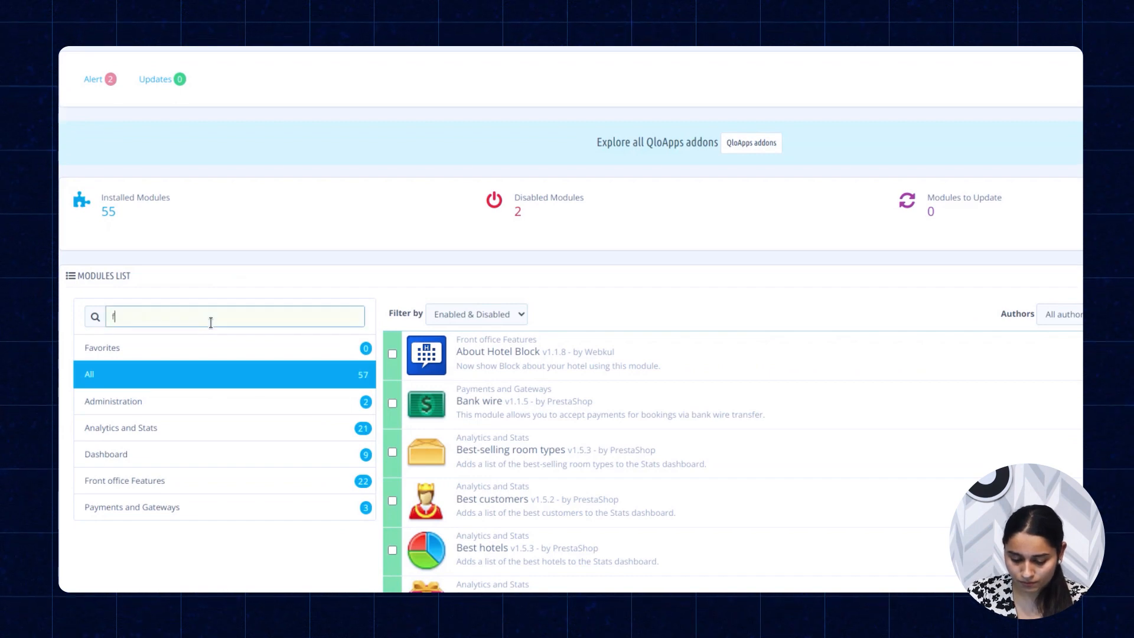
pyautogui.write('ront desk')
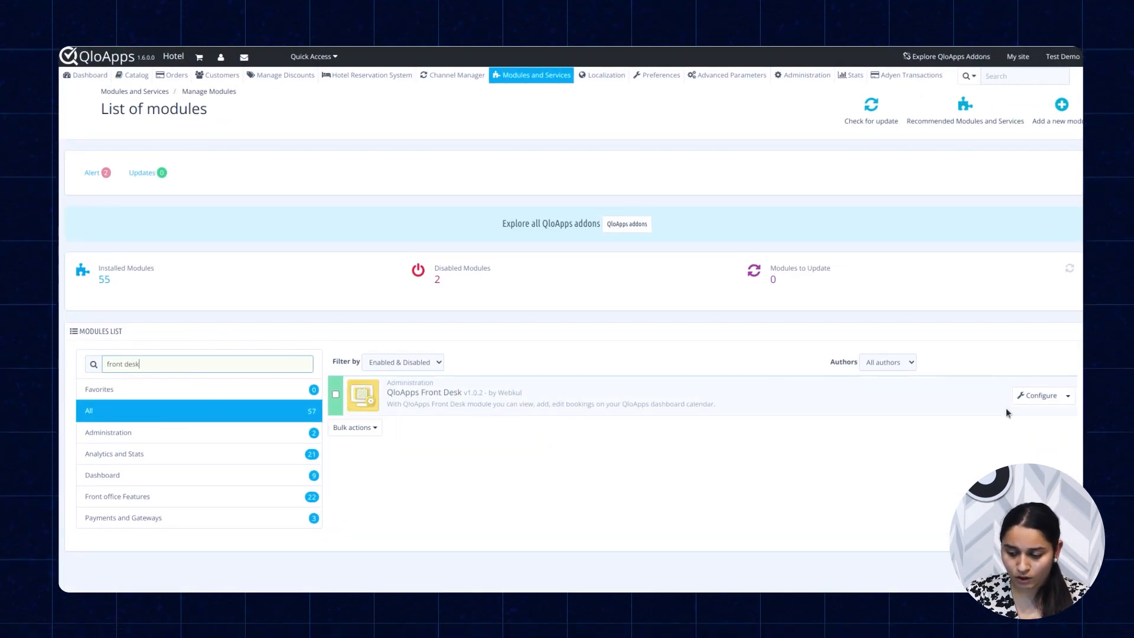
pyautogui.click(1032, 401)
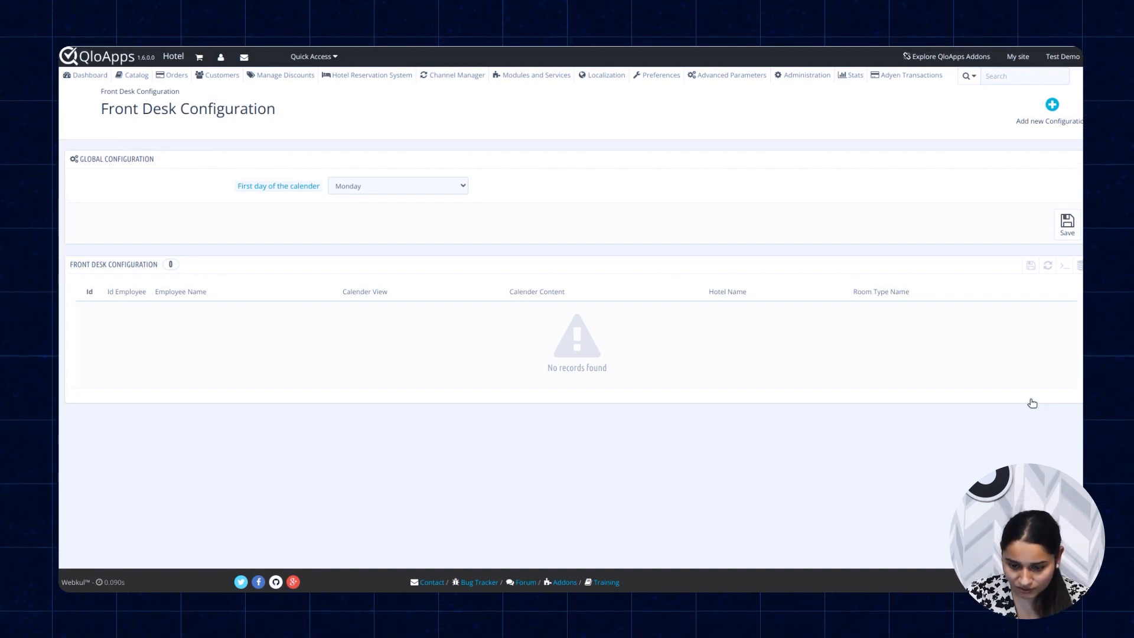
# Set the global first day of the calendar to Sunday, save it, and check the dashboard calendar
pyautogui.click(437, 185)
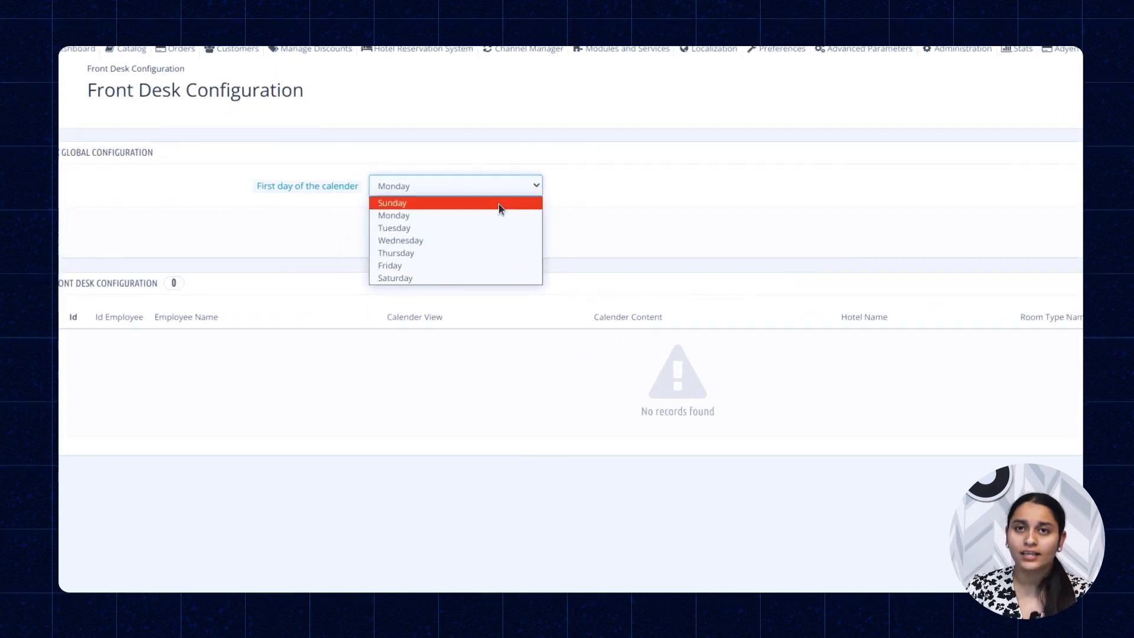
pyautogui.click(519, 206)
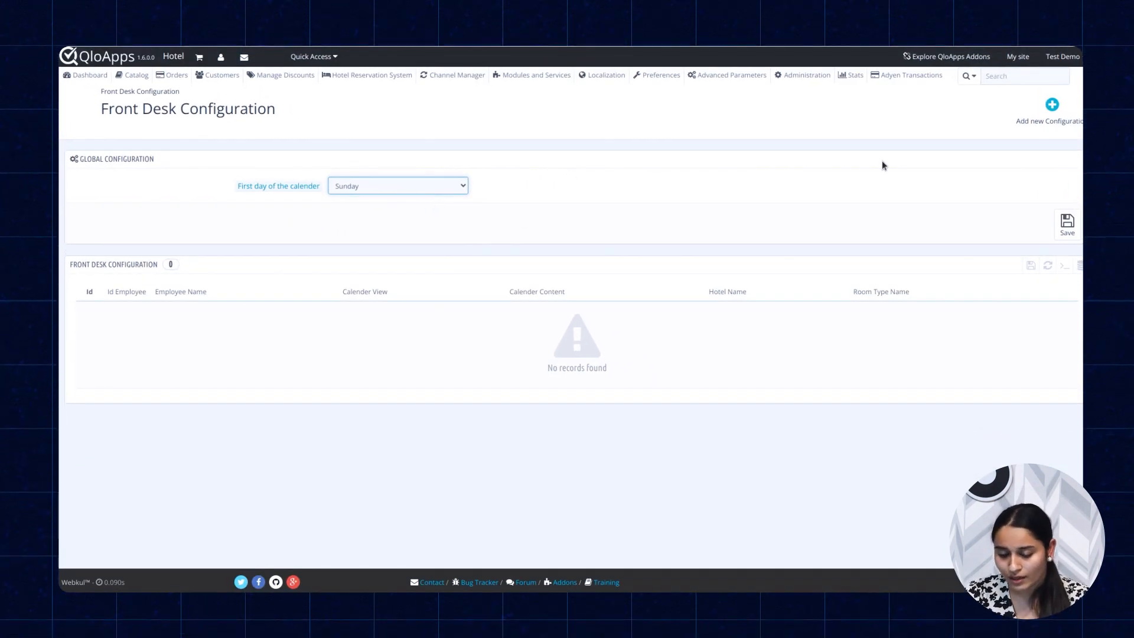
pyautogui.click(1066, 224)
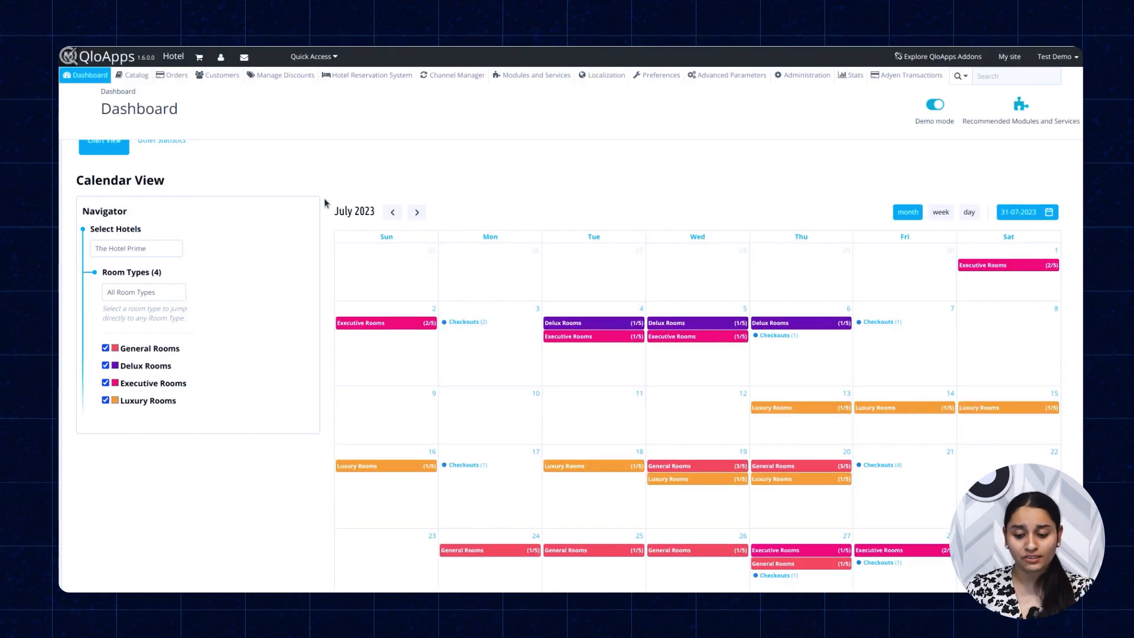
pyautogui.scroll(-1, 325, 203)
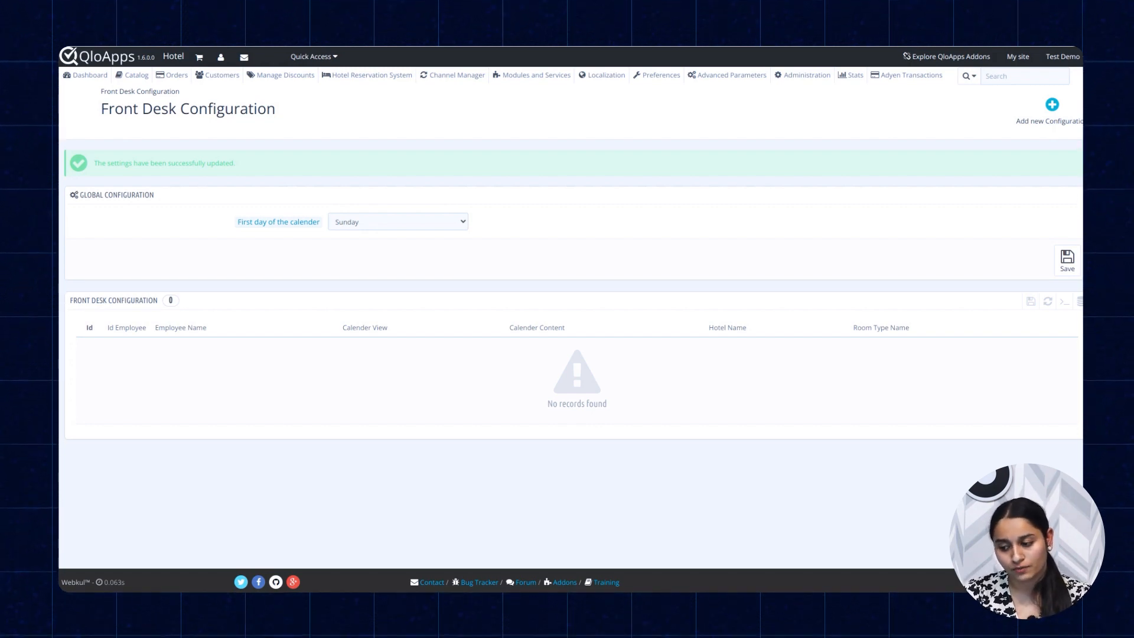
# Start a new front desk configuration with Monday as the first day of the calendar
pyautogui.click(1061, 113)
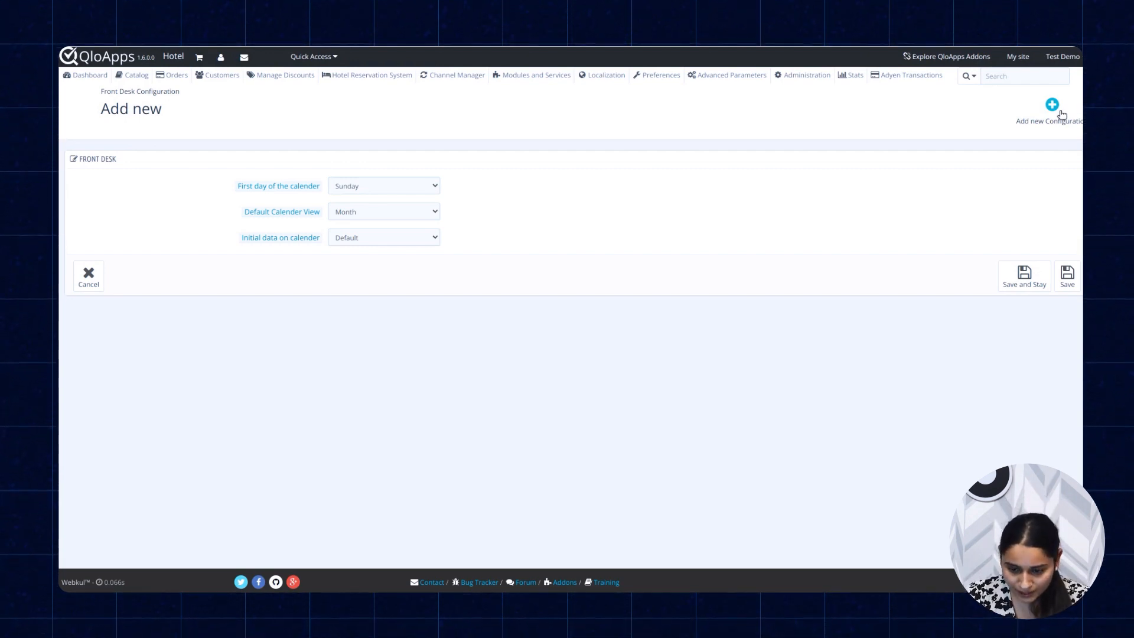
pyautogui.click(433, 185)
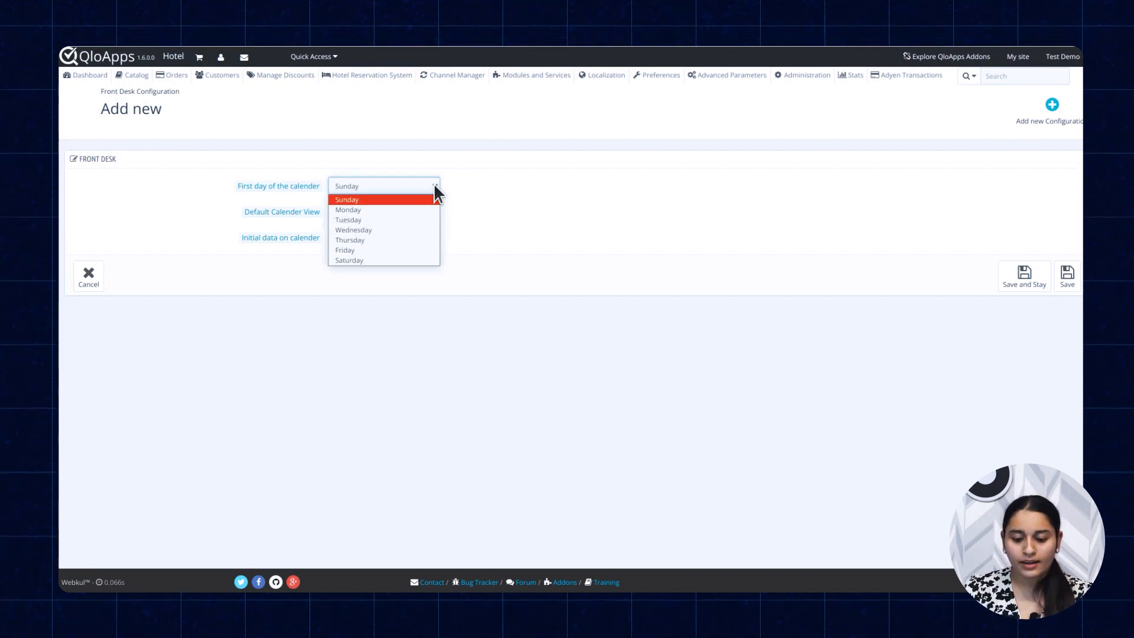
pyautogui.click(415, 211)
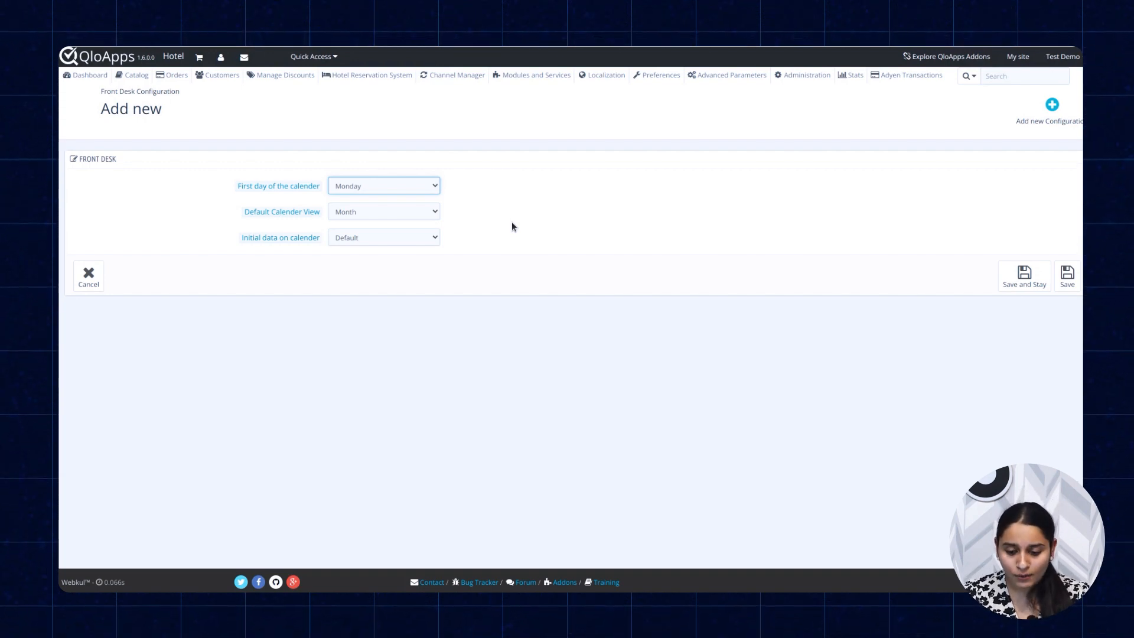
# Try Hotel as the new configuration's initial calendar data and return the setting to Default
pyautogui.click(410, 241)
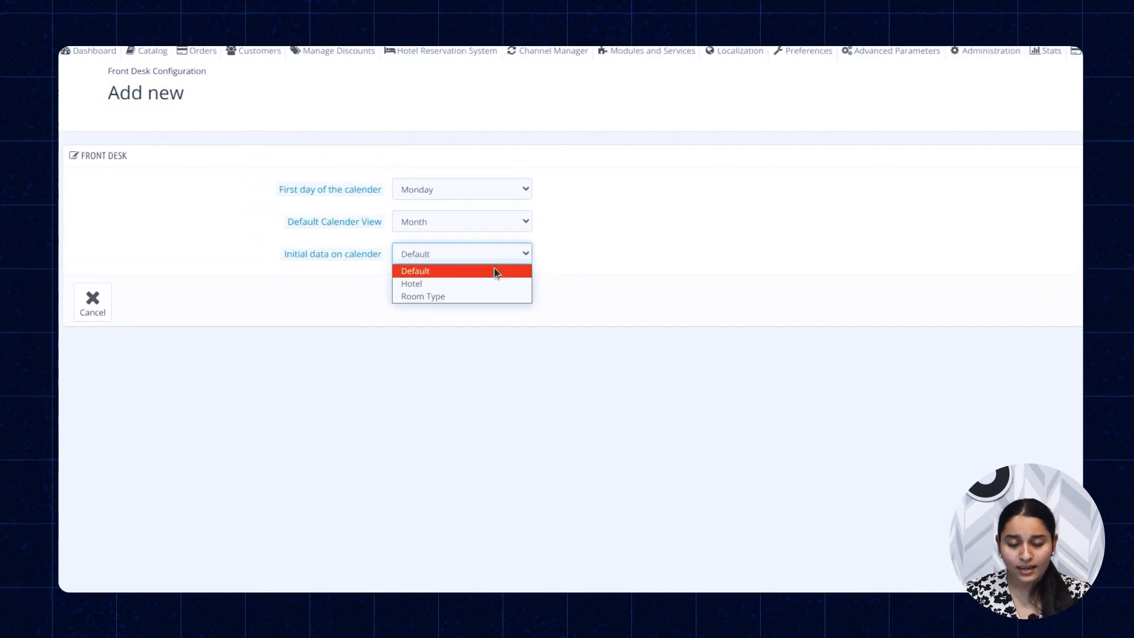
pyautogui.click(409, 261)
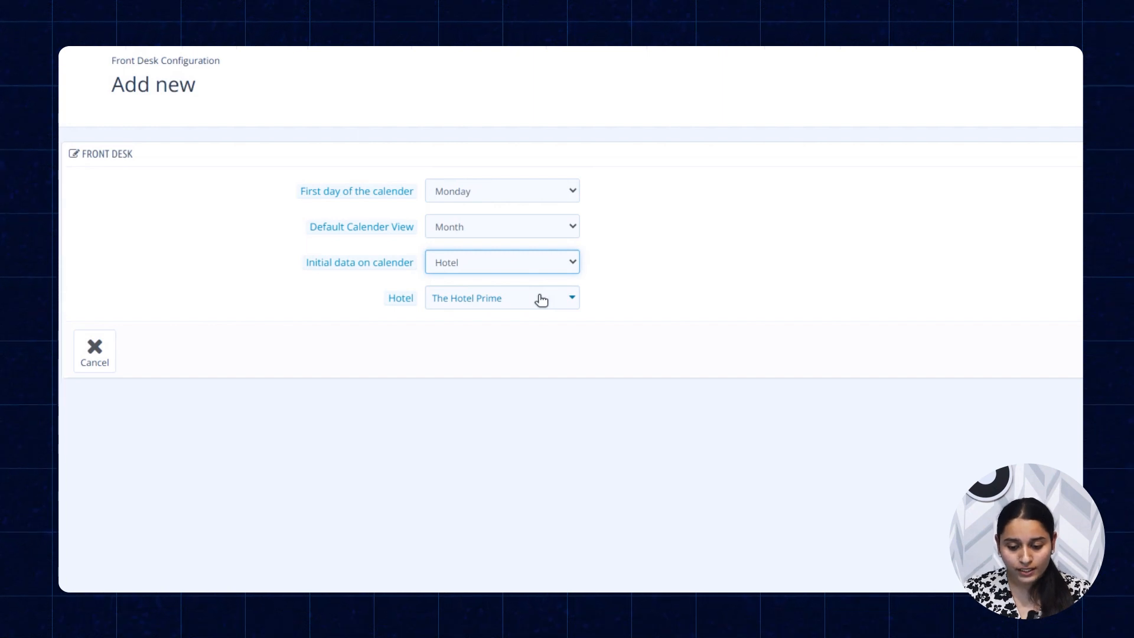
pyautogui.click(501, 261)
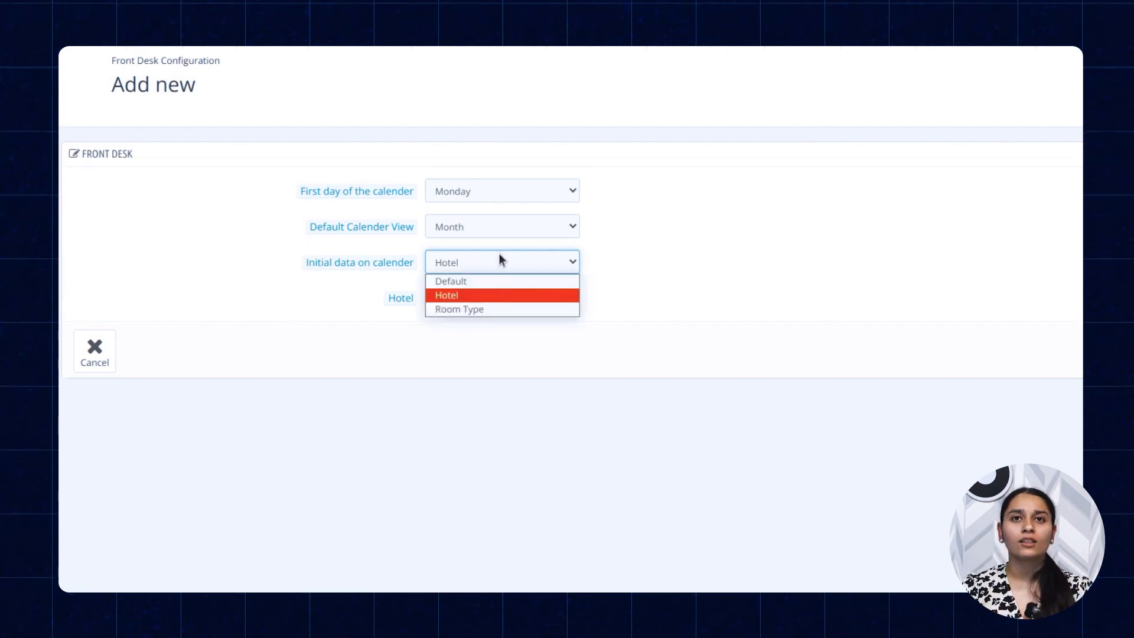
pyautogui.click(500, 280)
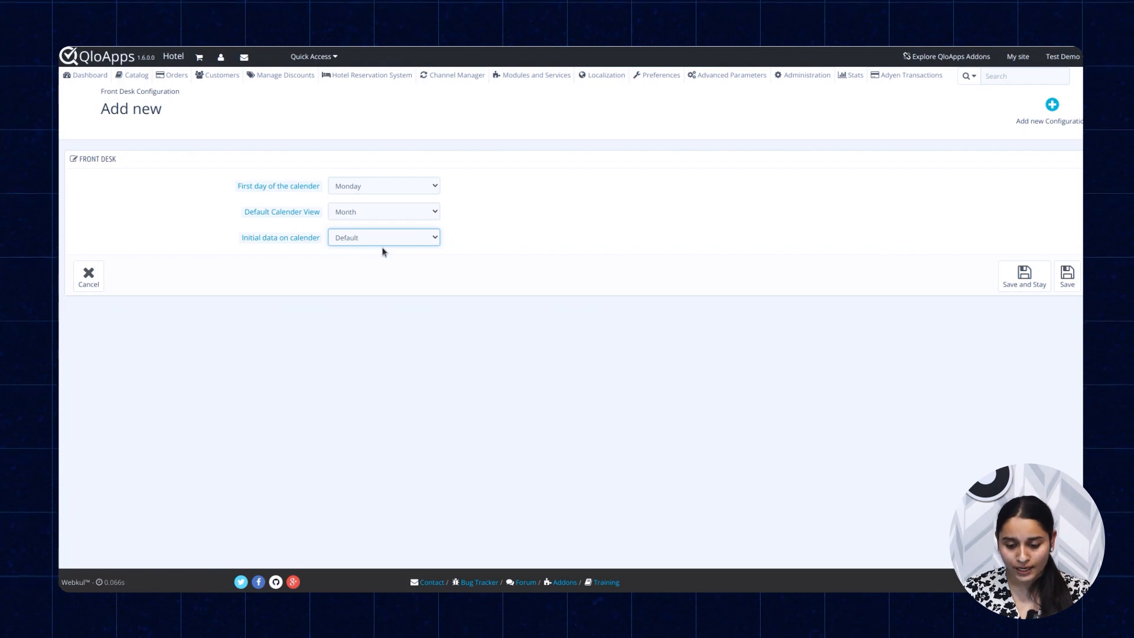
# Set the new configuration's initial calendar data to Room Type, with General Rooms at The Hotel Prime, save it, and check the dashboard calendar
pyautogui.click(381, 242)
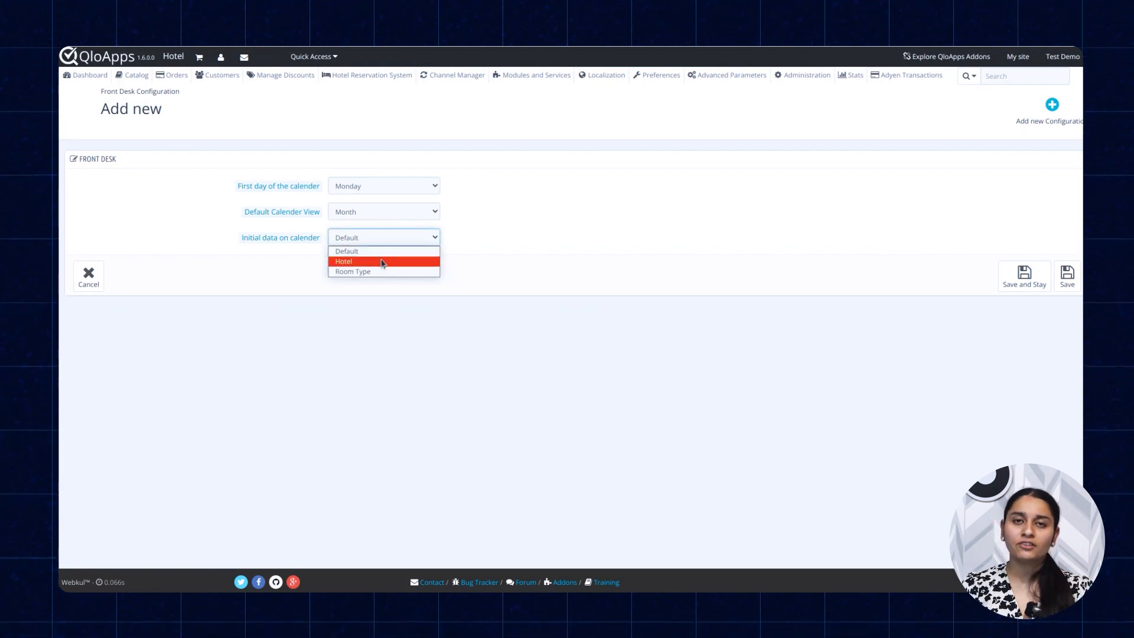
pyautogui.click(381, 261)
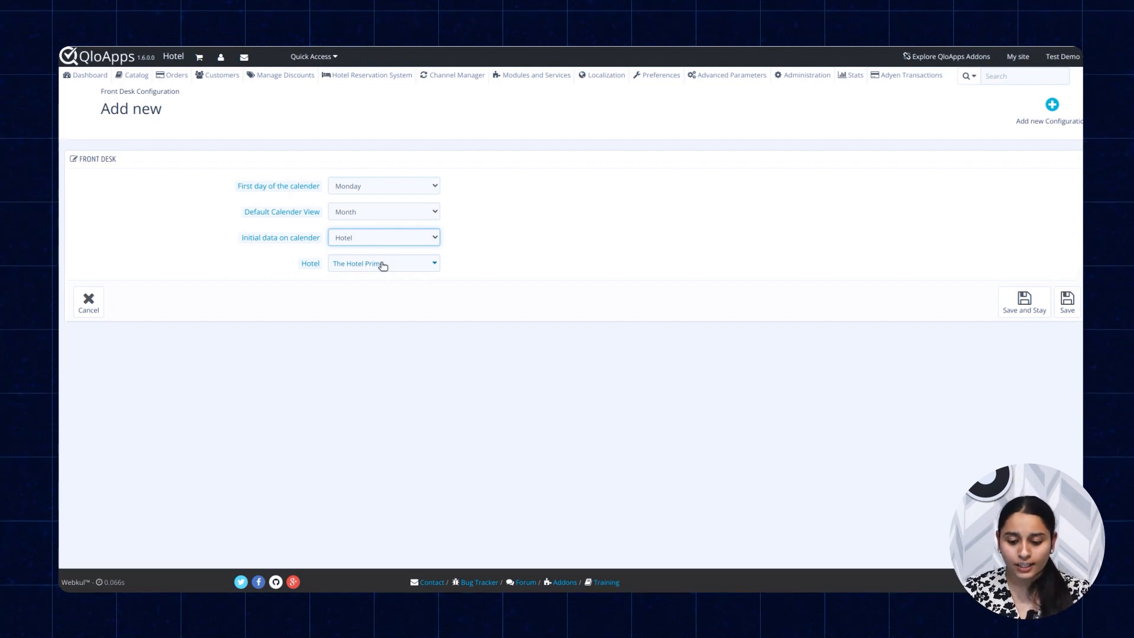
pyautogui.click(367, 238)
pyautogui.click(374, 269)
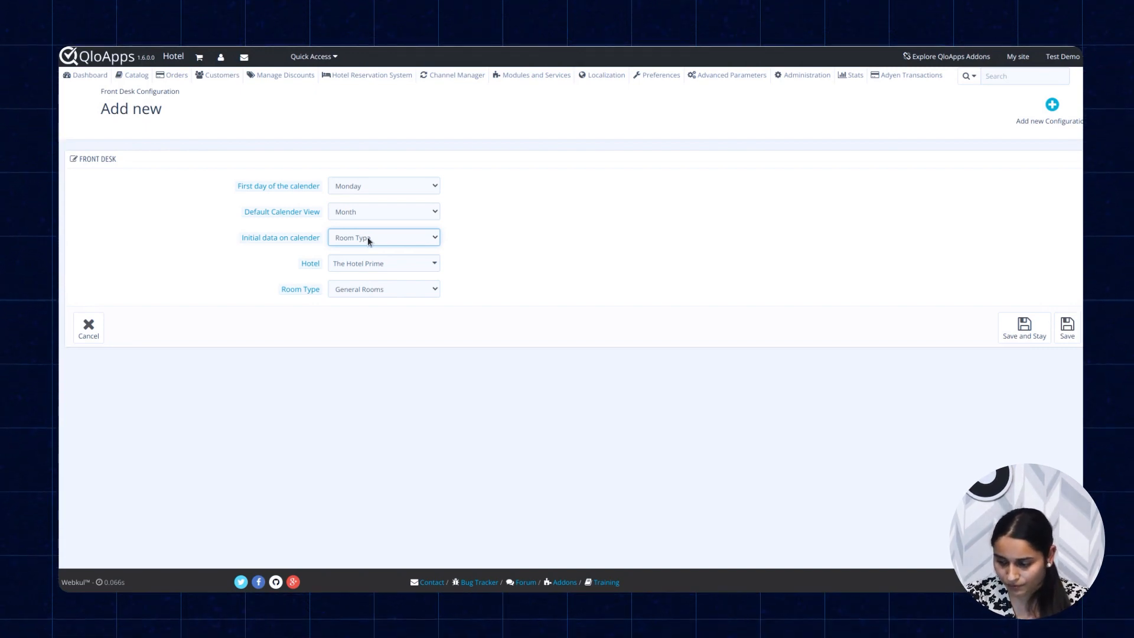
pyautogui.click(1024, 328)
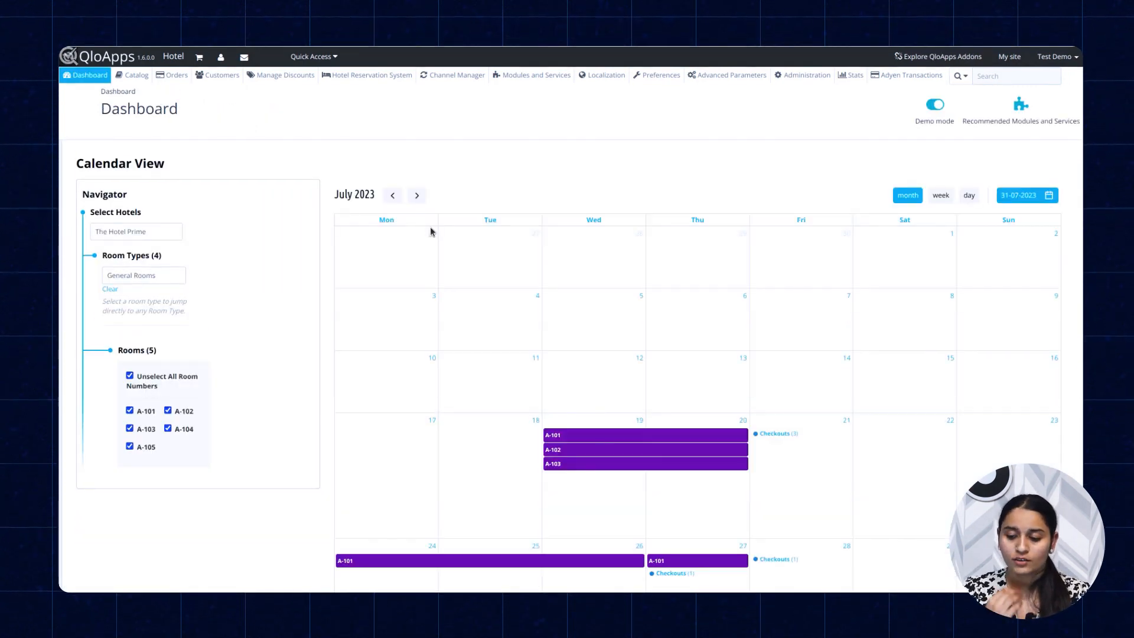
pyautogui.scroll(-1, 430, 227)
pyautogui.scroll(-3, 430, 231)
pyautogui.scroll(1, 430, 231)
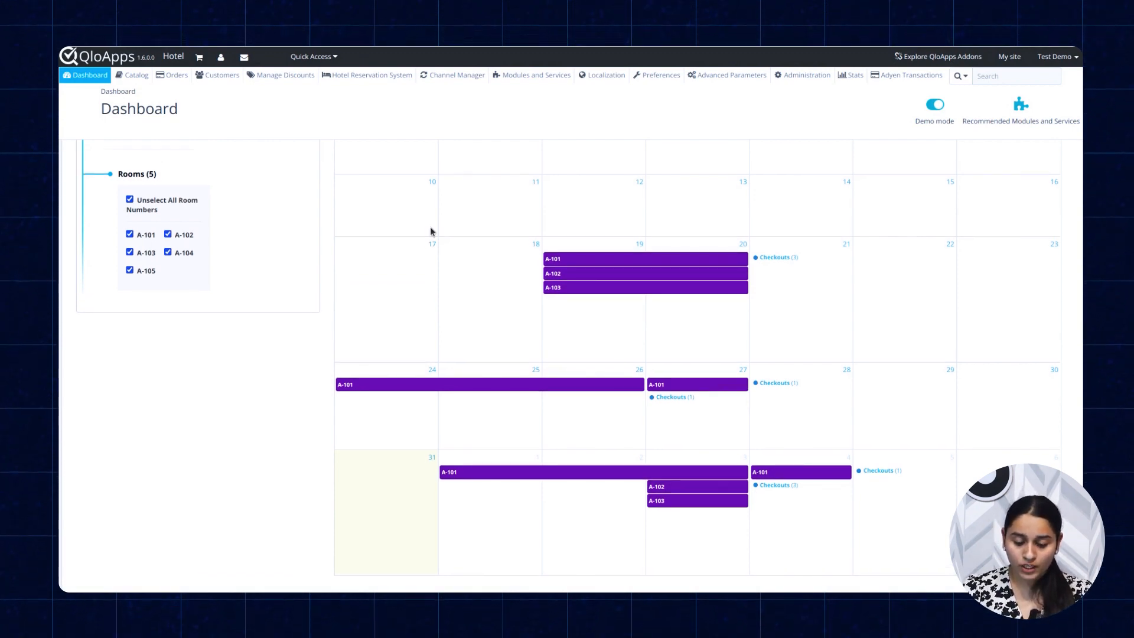
pyautogui.scroll(3, 430, 231)
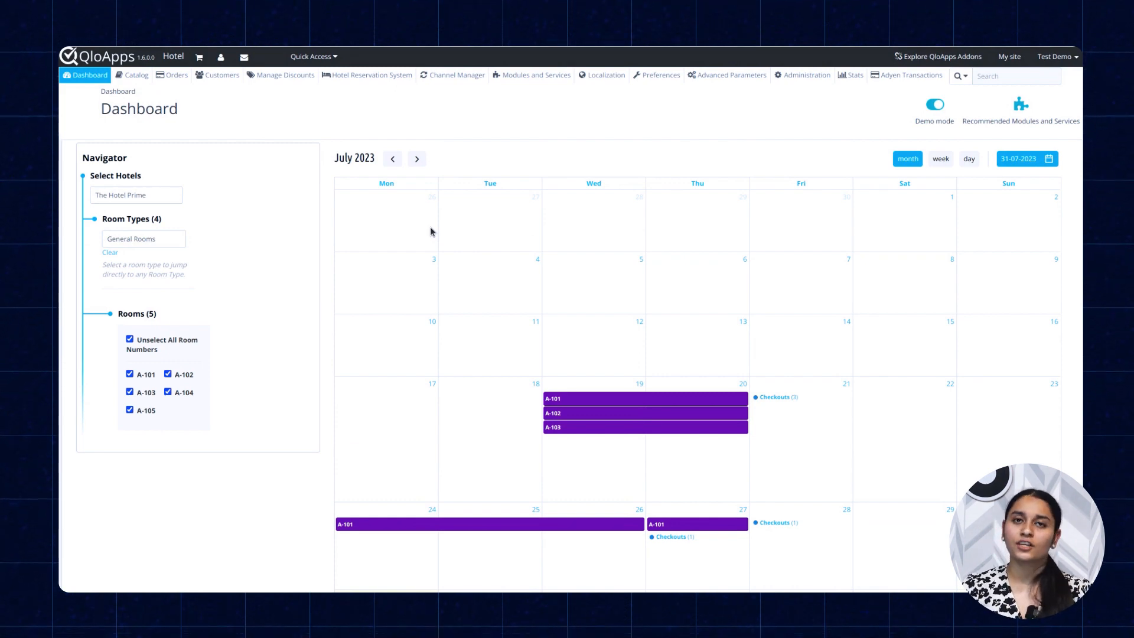
pyautogui.scroll(2, 430, 231)
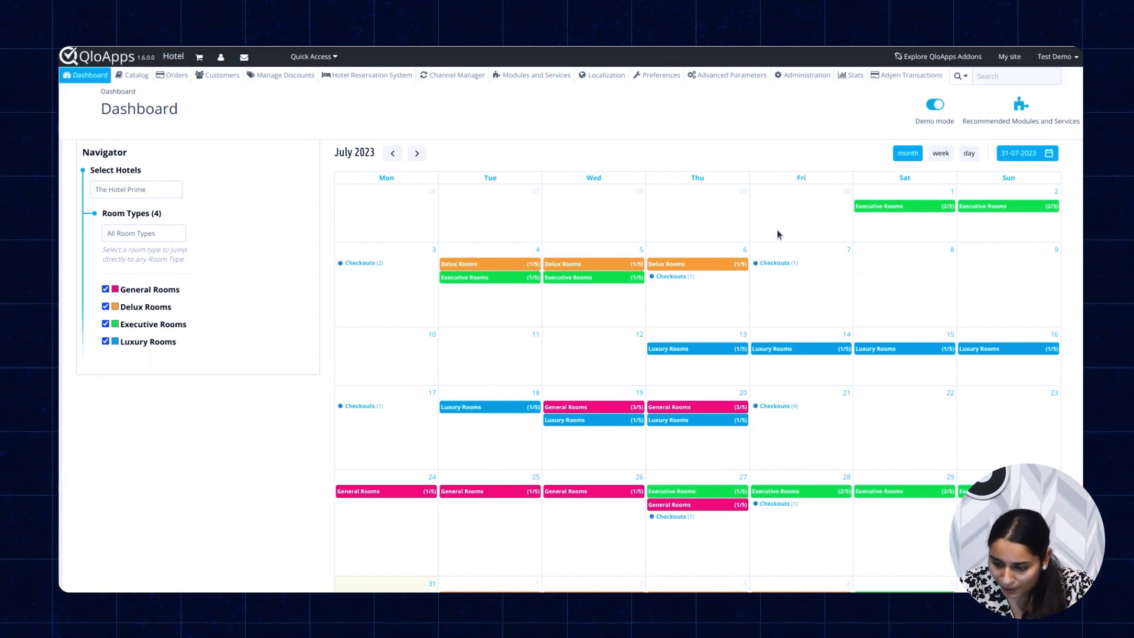
# Examine the July 2023 month calendar of The Hotel Prime for bookings and checkouts across all room types
pyautogui.scroll(-5, 813, 300)
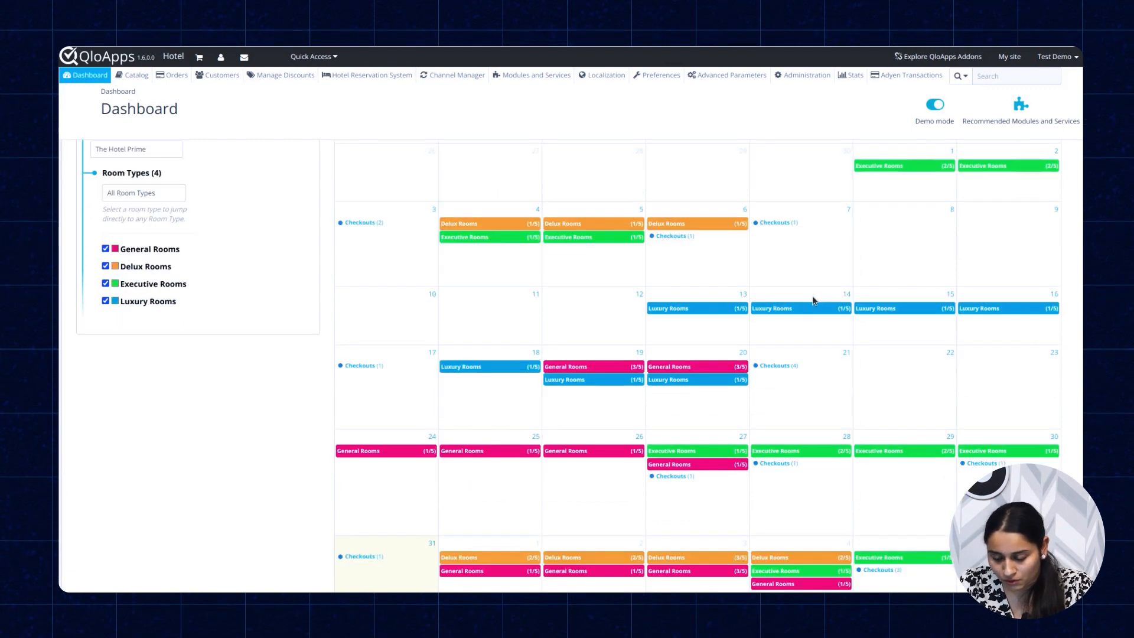
pyautogui.scroll(3, 814, 300)
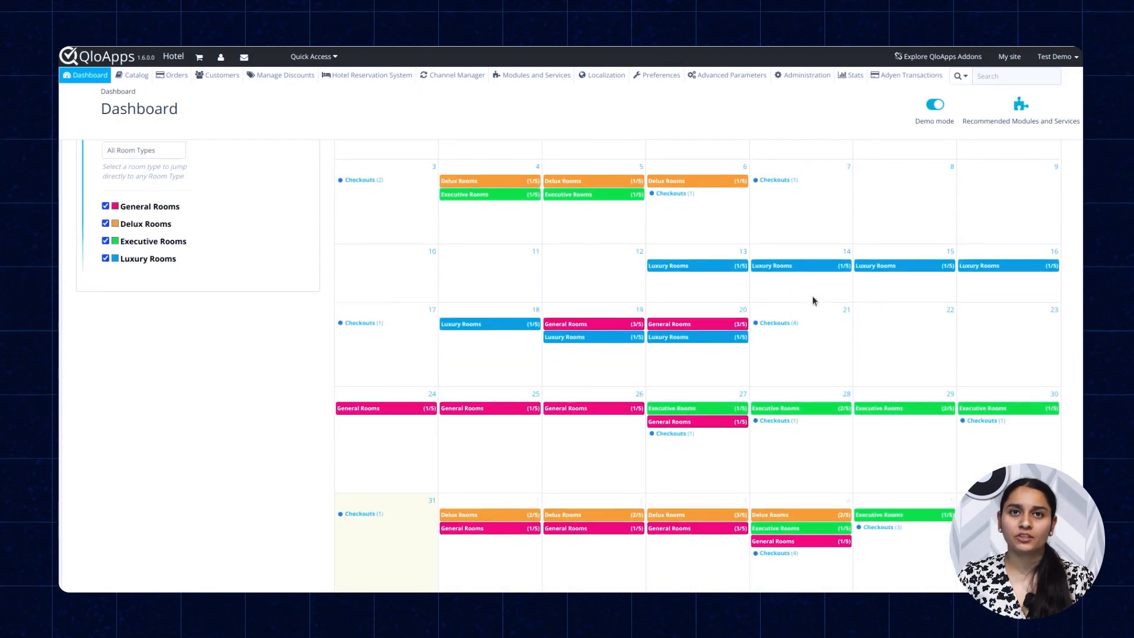
pyautogui.scroll(2, 812, 301)
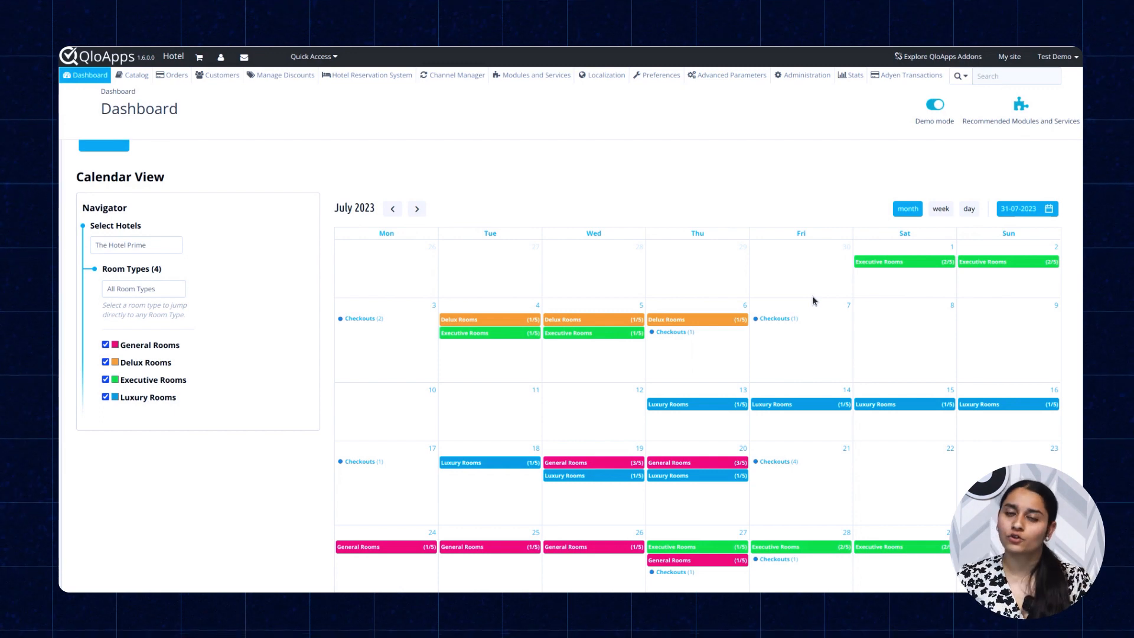
pyautogui.scroll(-1, 812, 300)
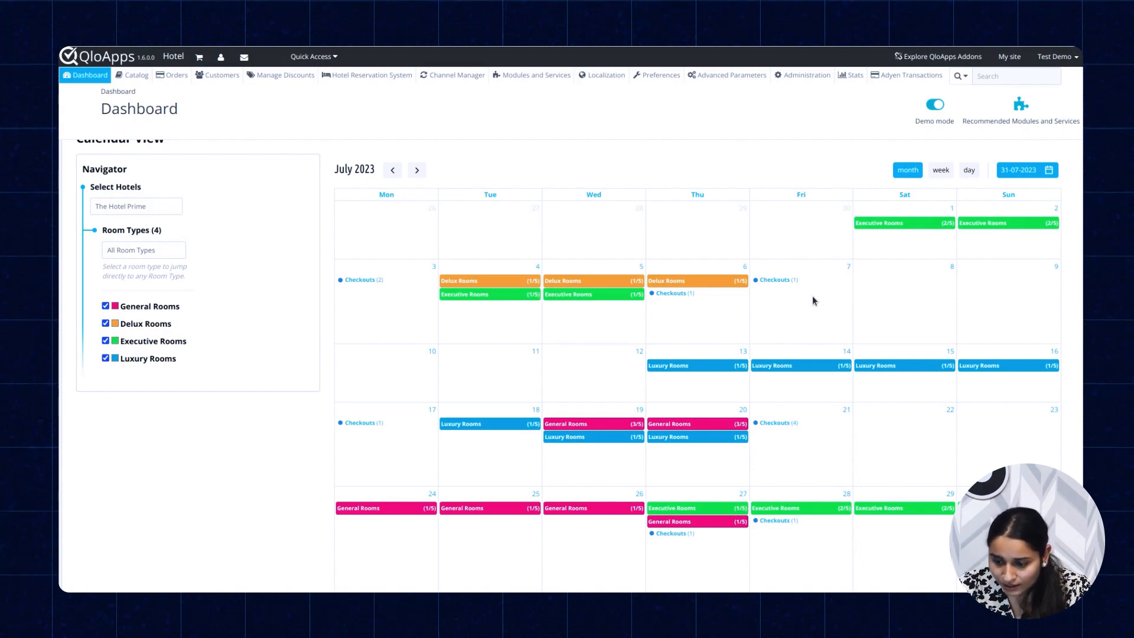
pyautogui.scroll(-1, 813, 300)
pyautogui.scroll(-3, 813, 300)
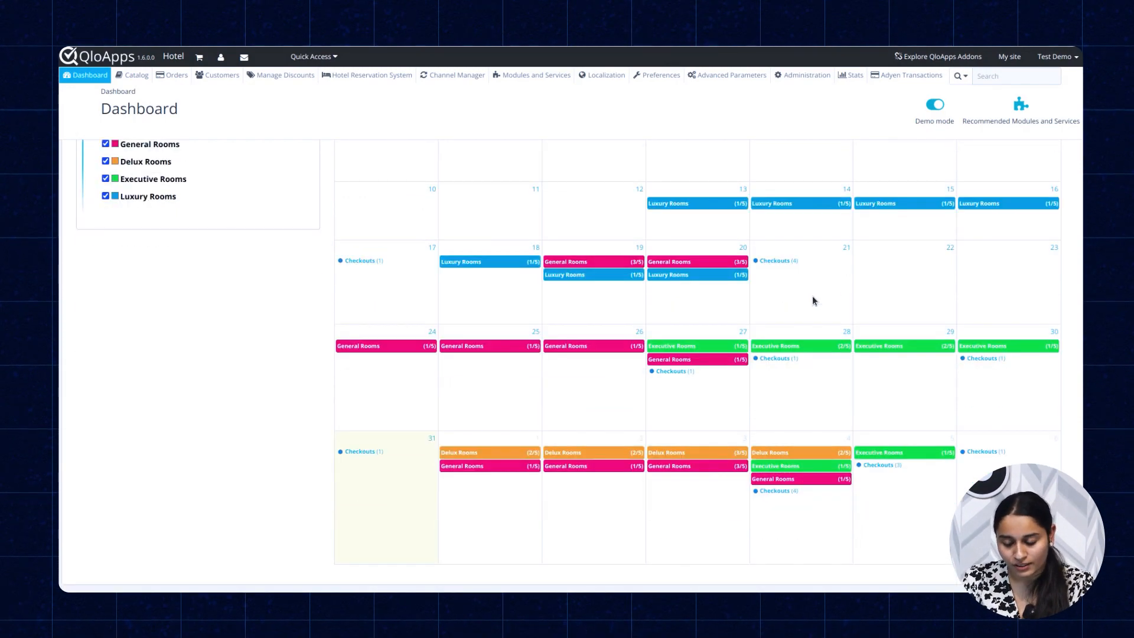
pyautogui.scroll(-3, 812, 300)
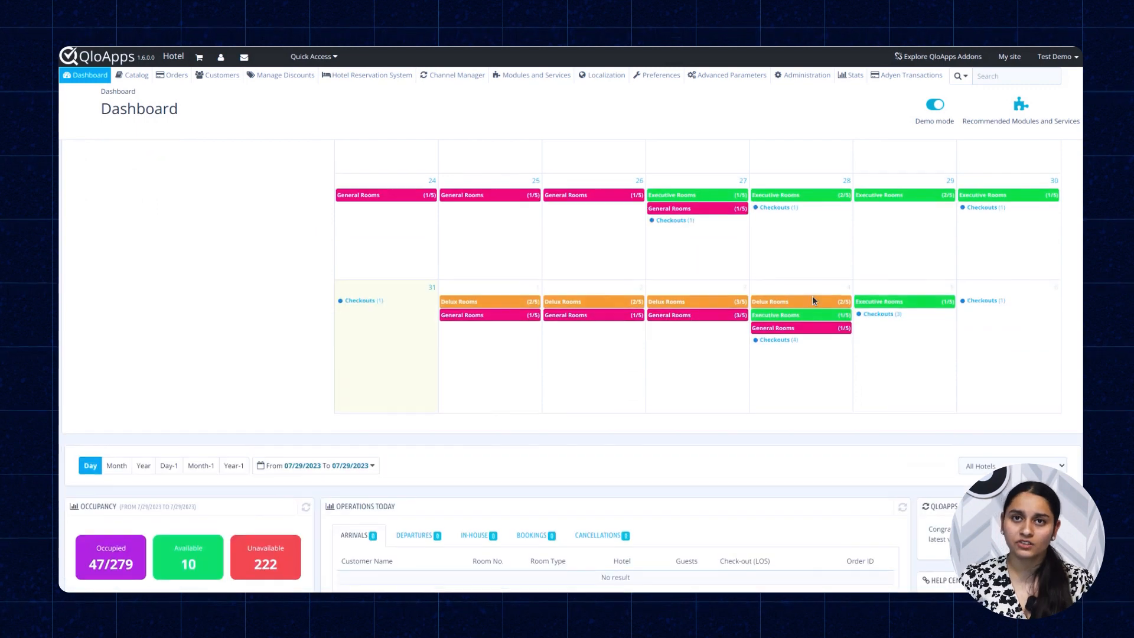
pyautogui.scroll(3, 812, 299)
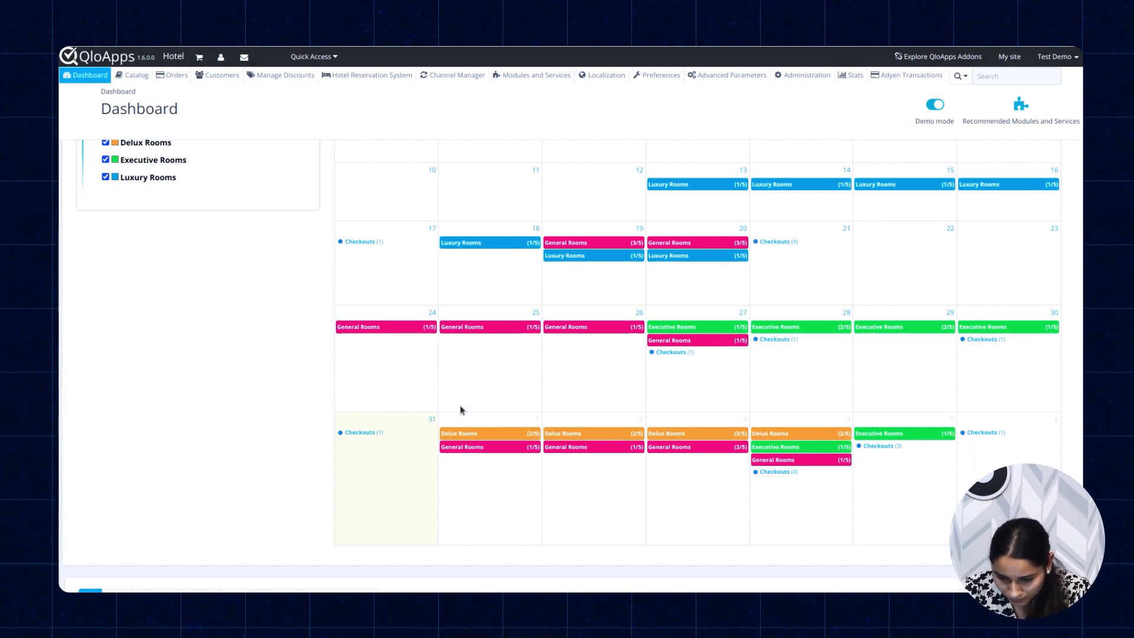
# Open the General Rooms bookings for 1 August 2023 and inspect the booking details of room A-101
pyautogui.click(464, 444)
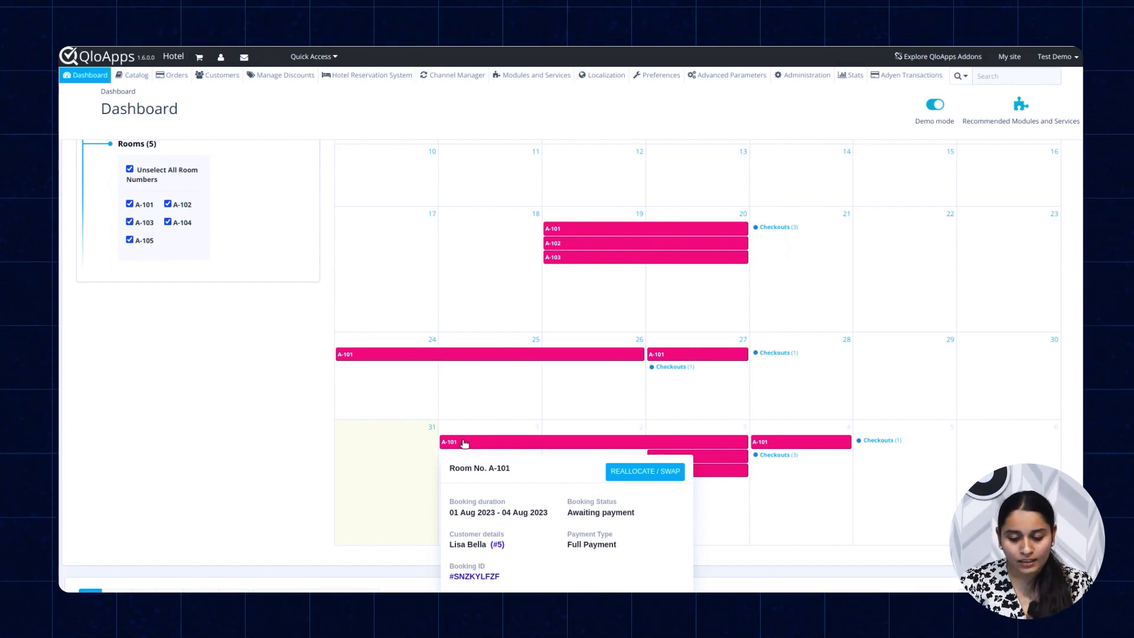
pyautogui.scroll(-1, 465, 444)
pyautogui.scroll(-2, 465, 443)
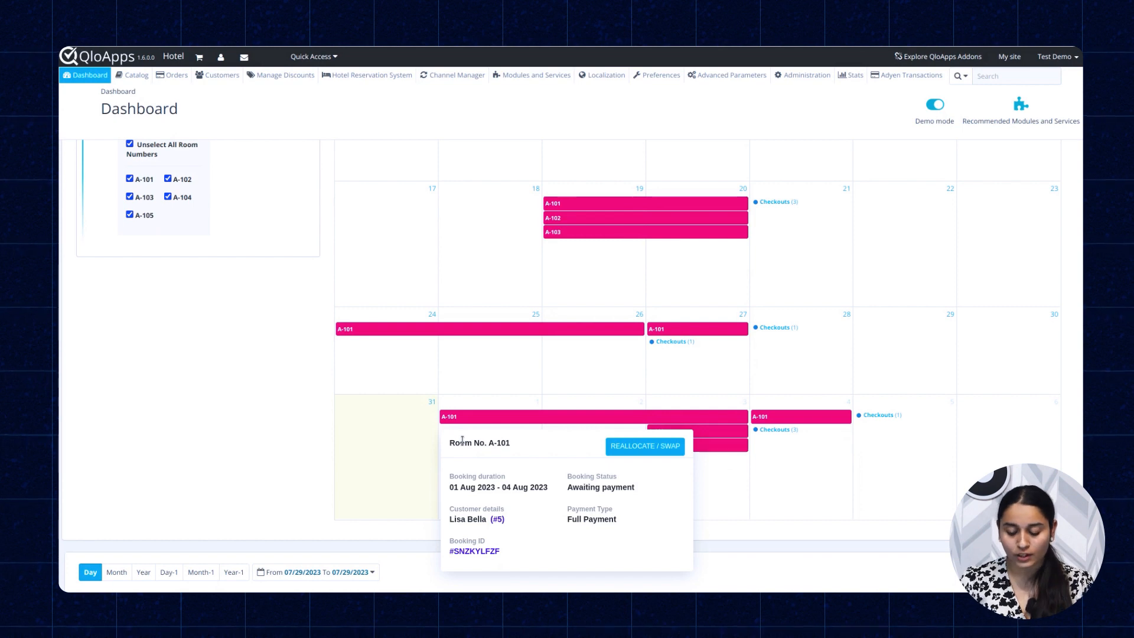
pyautogui.moveTo(454, 421)
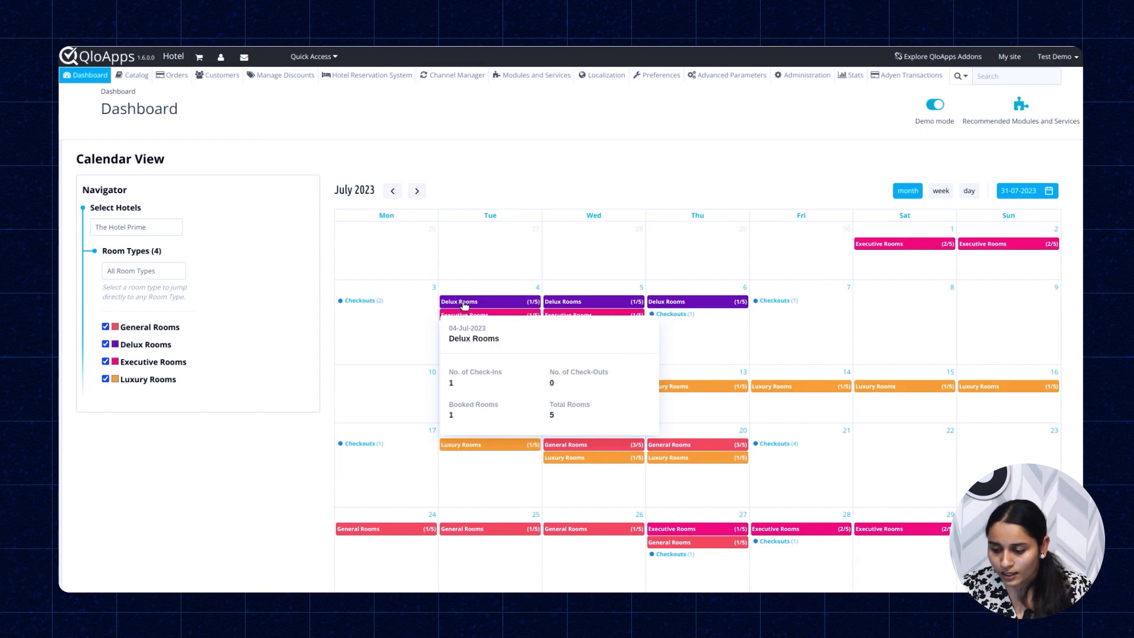
# Open the Executive Rooms bookings for 1 July 2023 and reallocate the room A-101 booking to room A-104
pyautogui.click(867, 268)
pyautogui.click(897, 245)
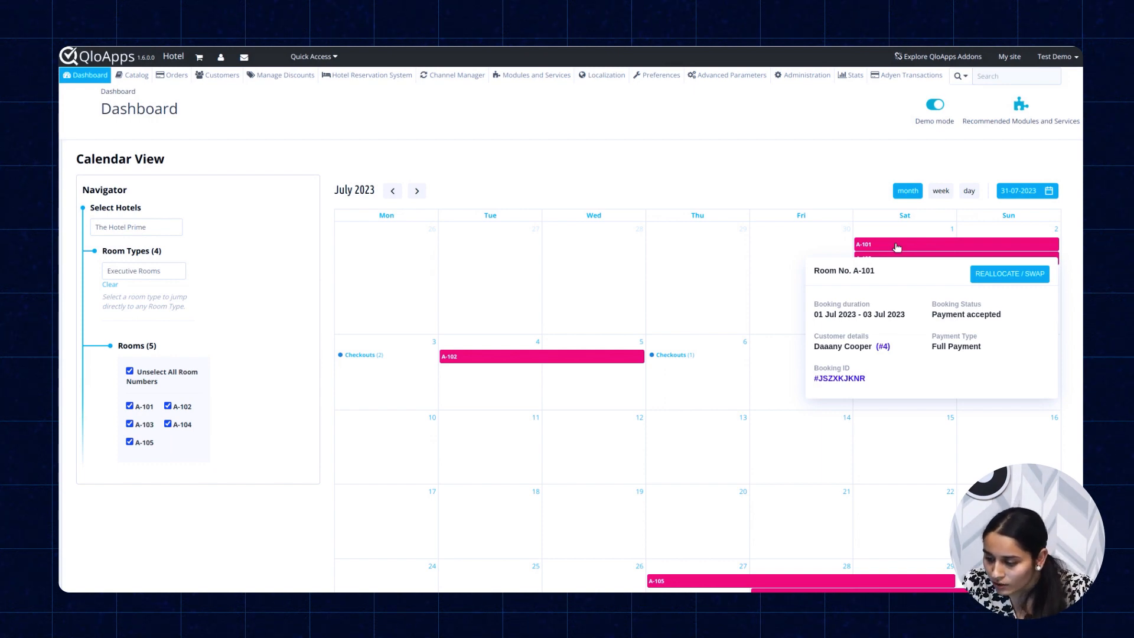
pyautogui.click(996, 273)
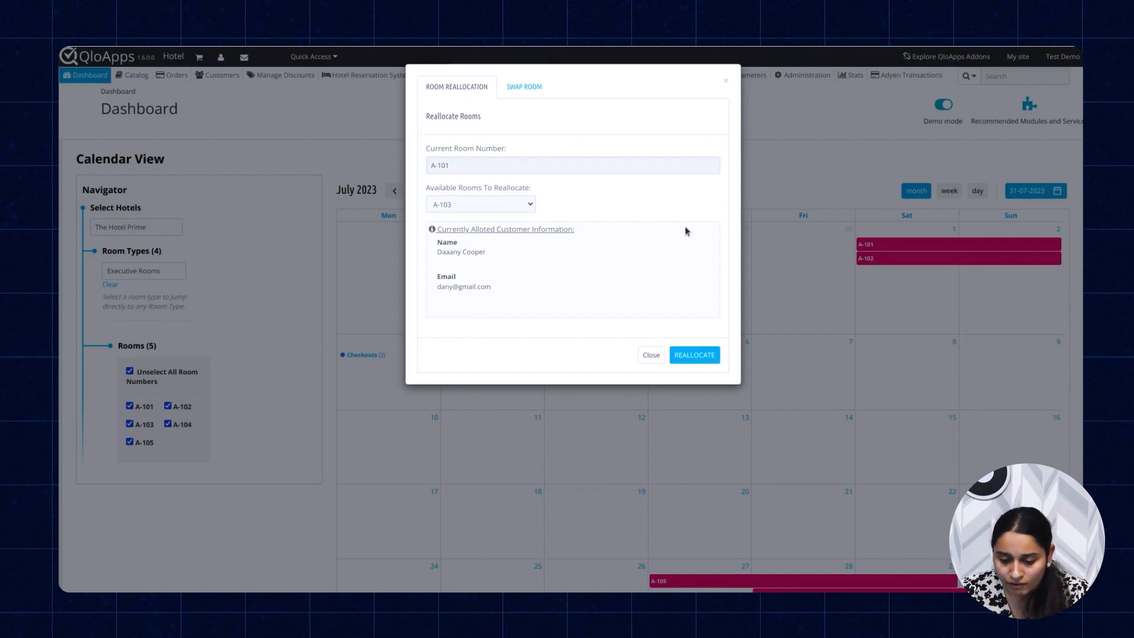
pyautogui.click(486, 206)
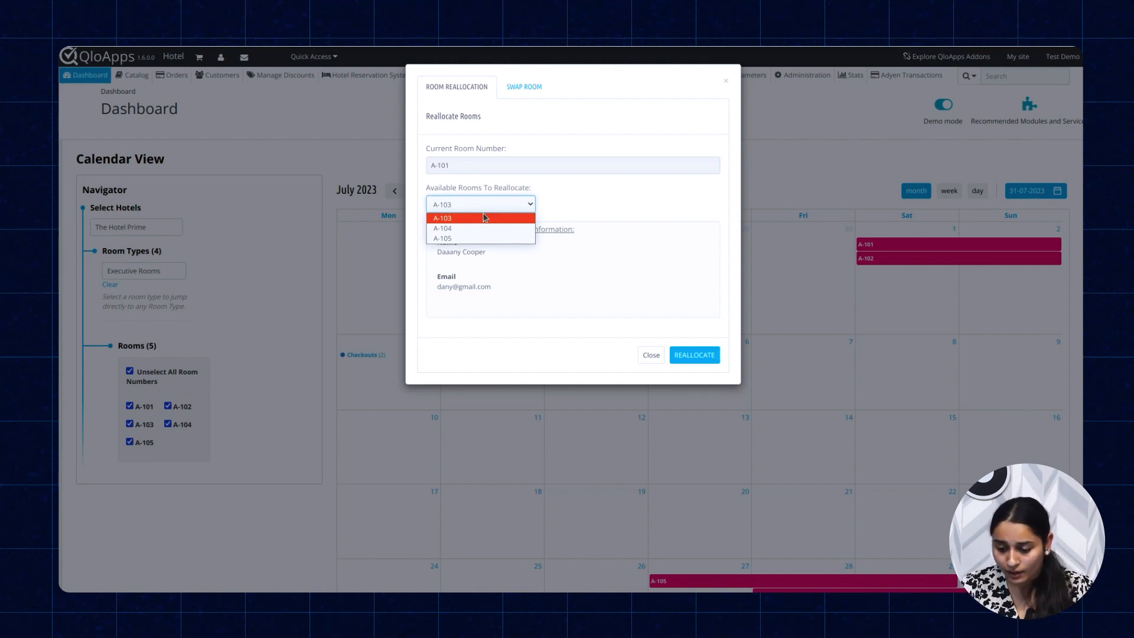
pyautogui.click(480, 228)
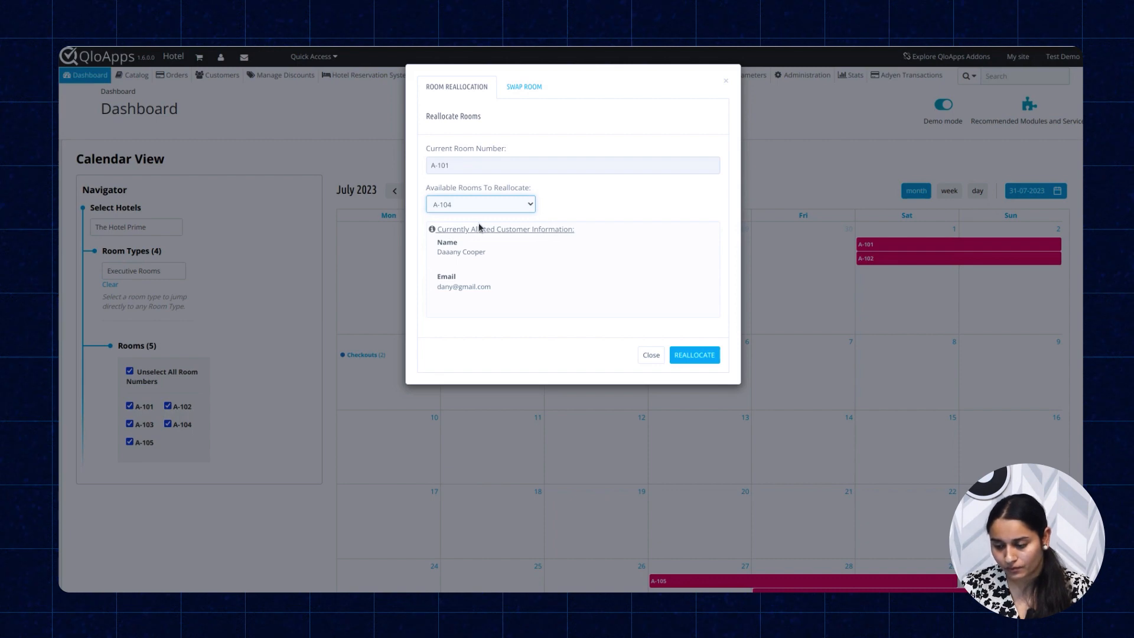
pyautogui.click(694, 356)
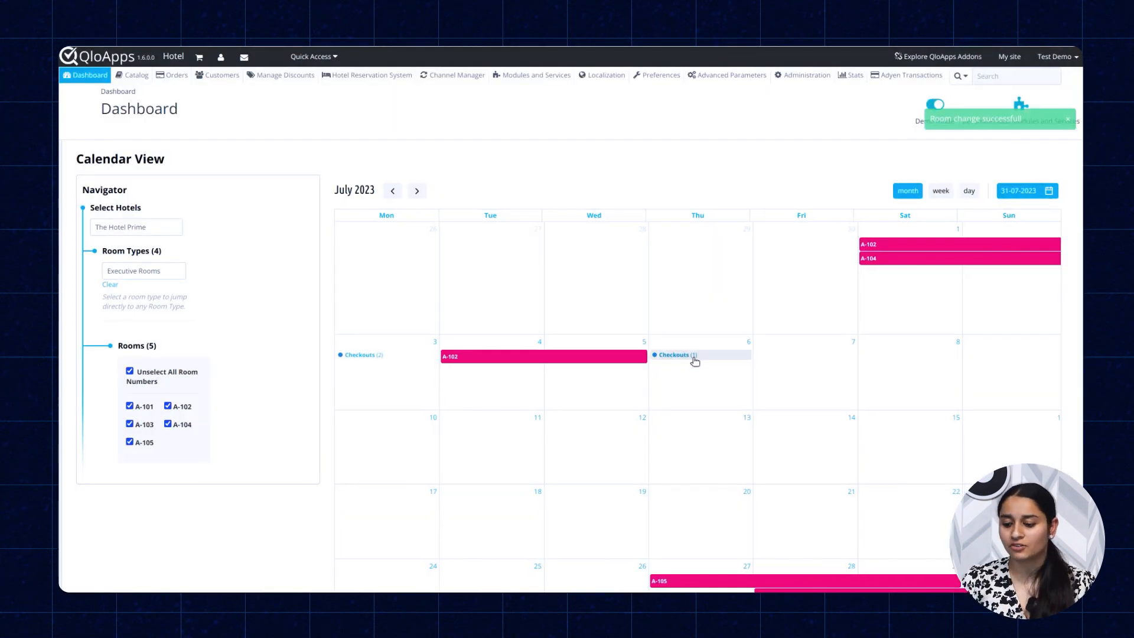
# Swap room A-102 with room A-104 for the Executive Rooms booking of 1 to 3 July 2023
pyautogui.click(694, 358)
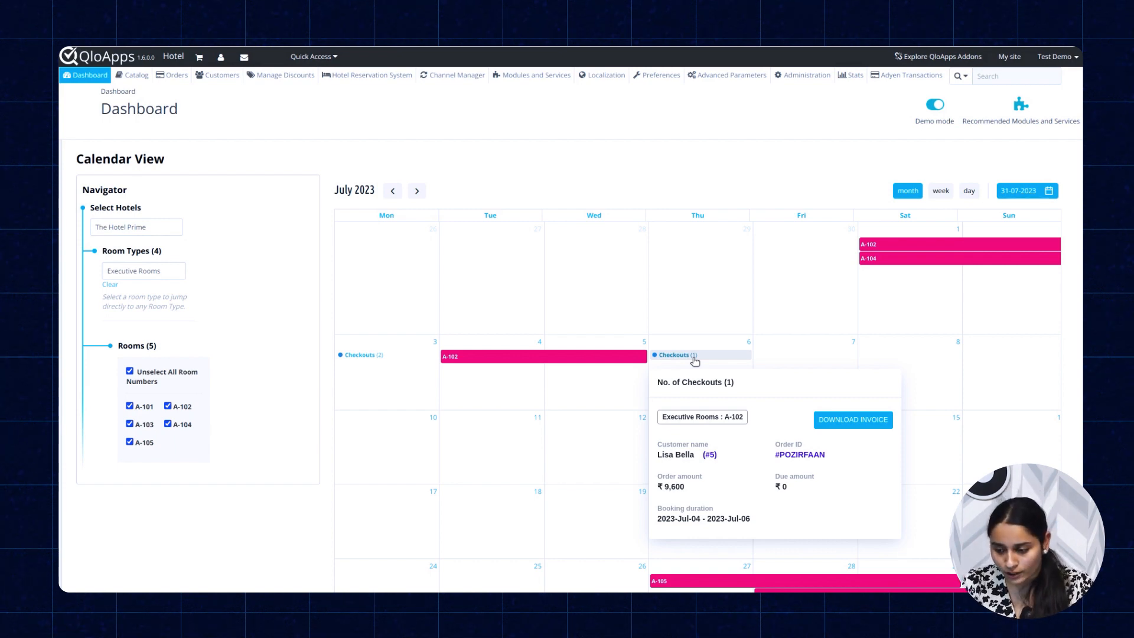
pyautogui.moveTo(961, 251)
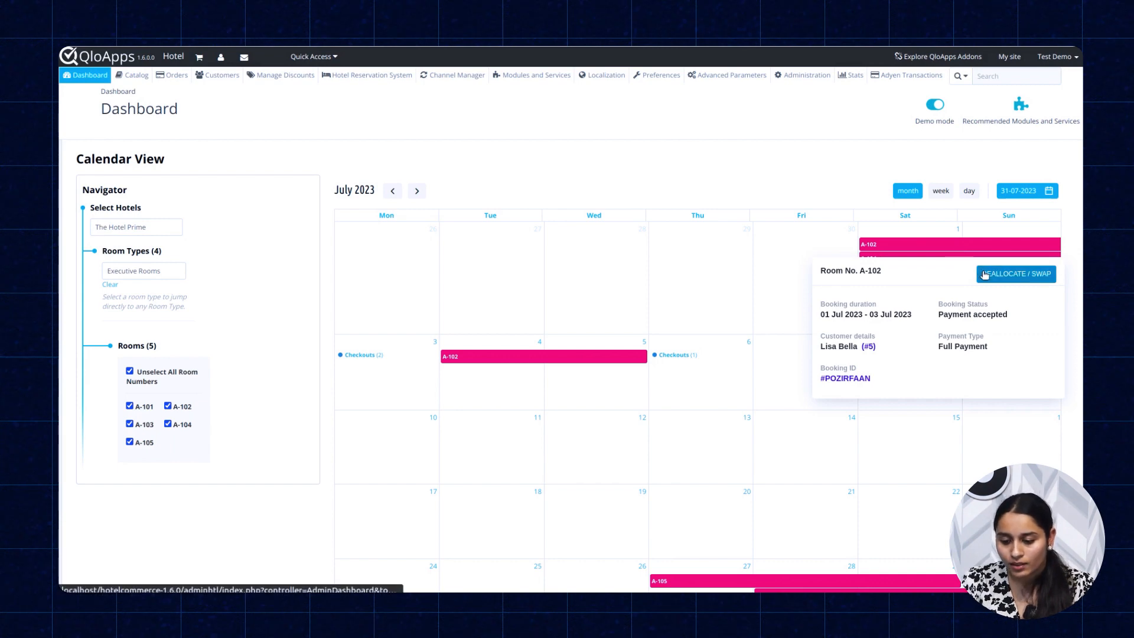
pyautogui.click(985, 275)
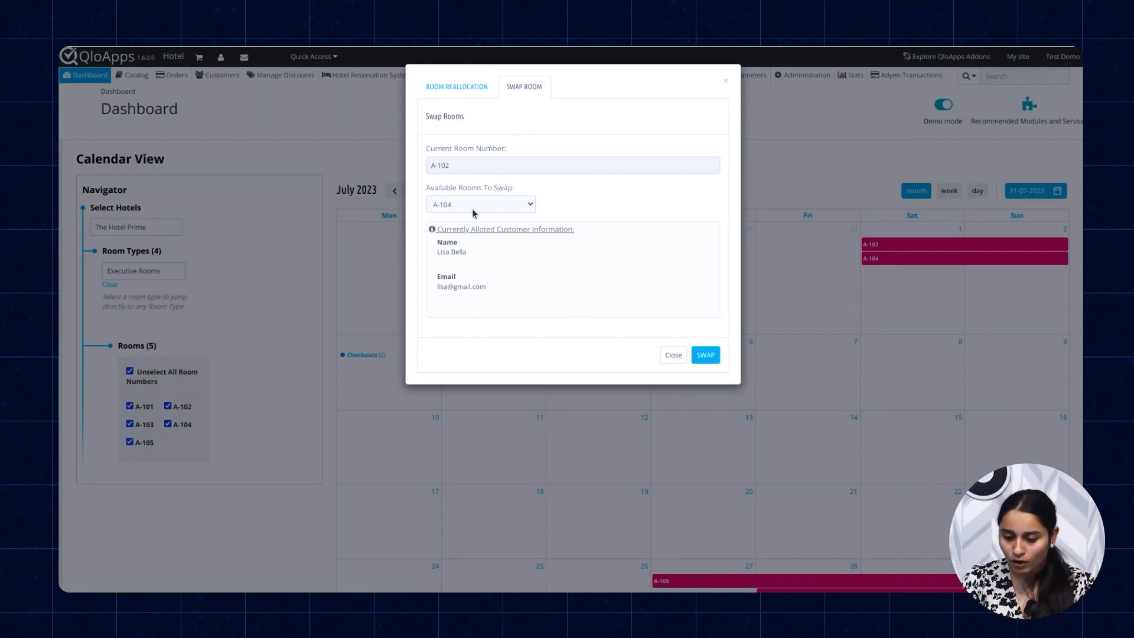
pyautogui.click(705, 354)
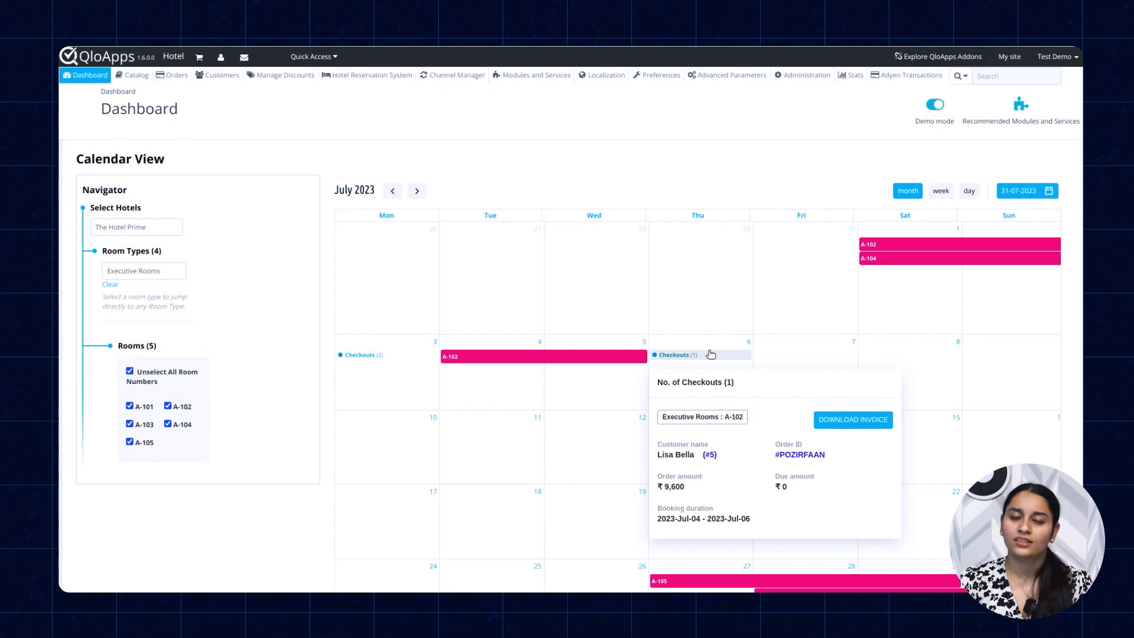
# Book one room of the Executive Rooms type from the calendar for 28-07-2023 to 31-07-2023
pyautogui.scroll(-1, 457, 379)
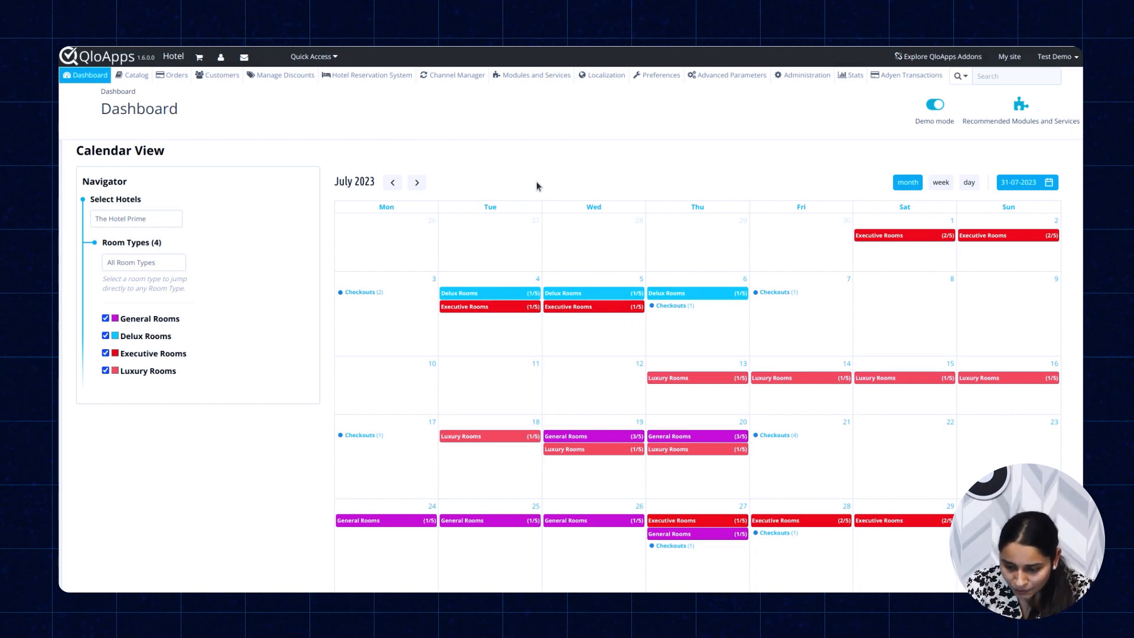
pyautogui.scroll(-1, 550, 396)
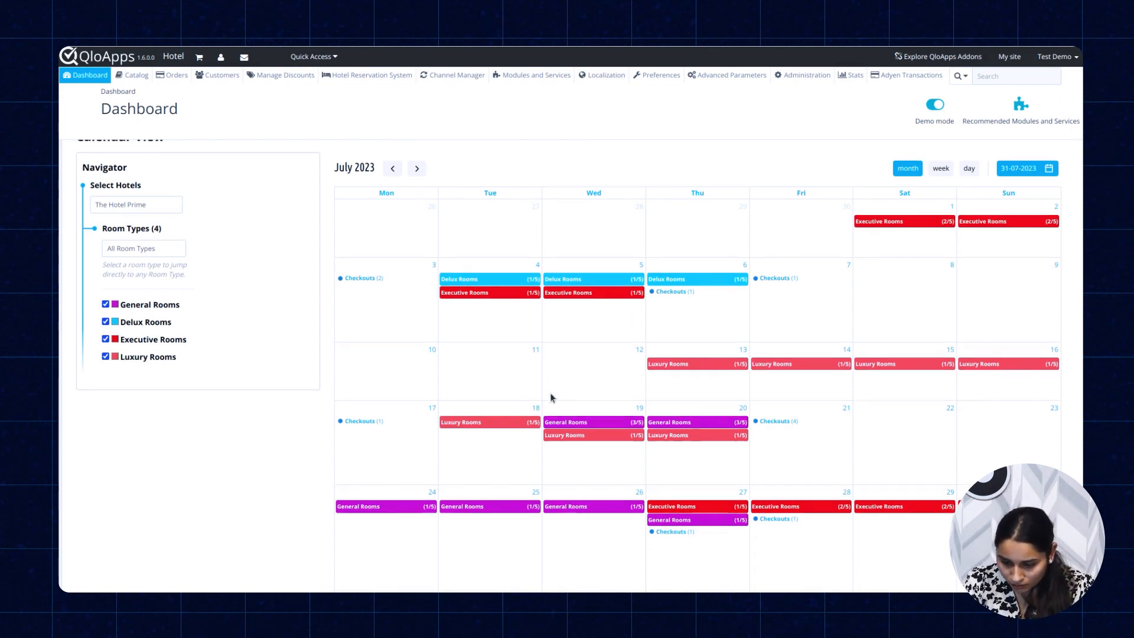
pyautogui.scroll(-3, 550, 397)
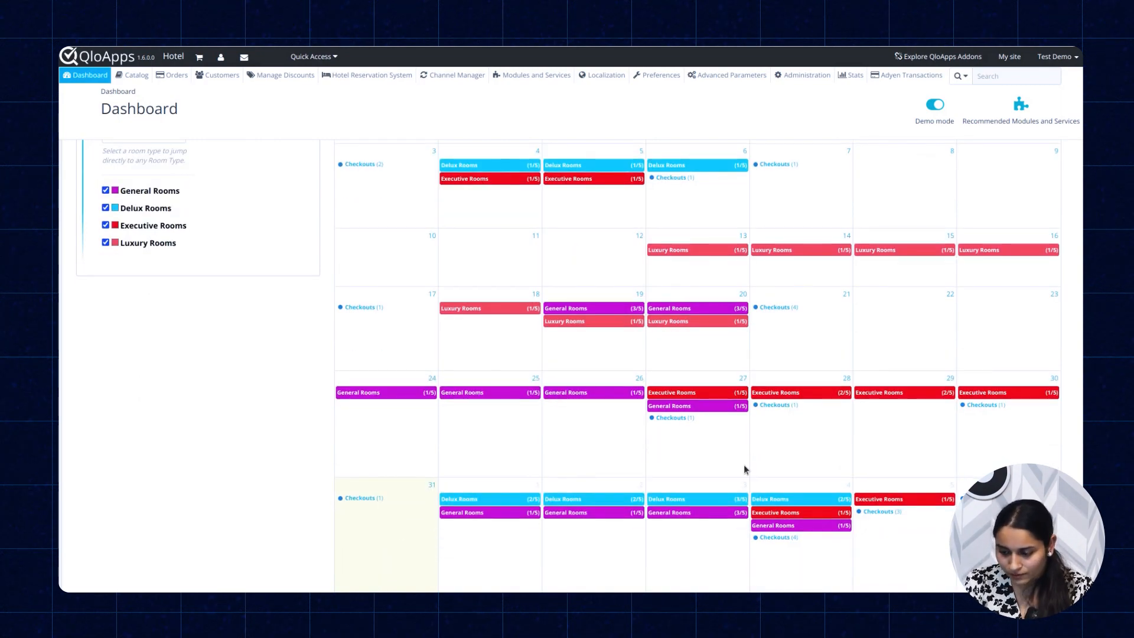
pyautogui.moveTo(799, 455); pyautogui.dragTo(1041, 442)
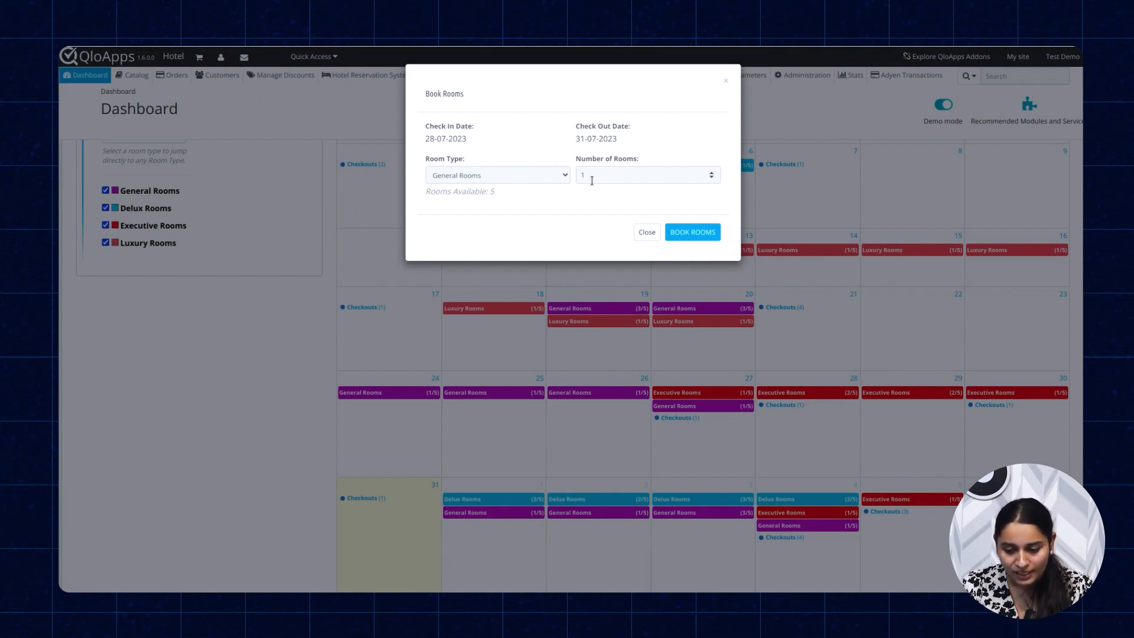
pyautogui.click(520, 177)
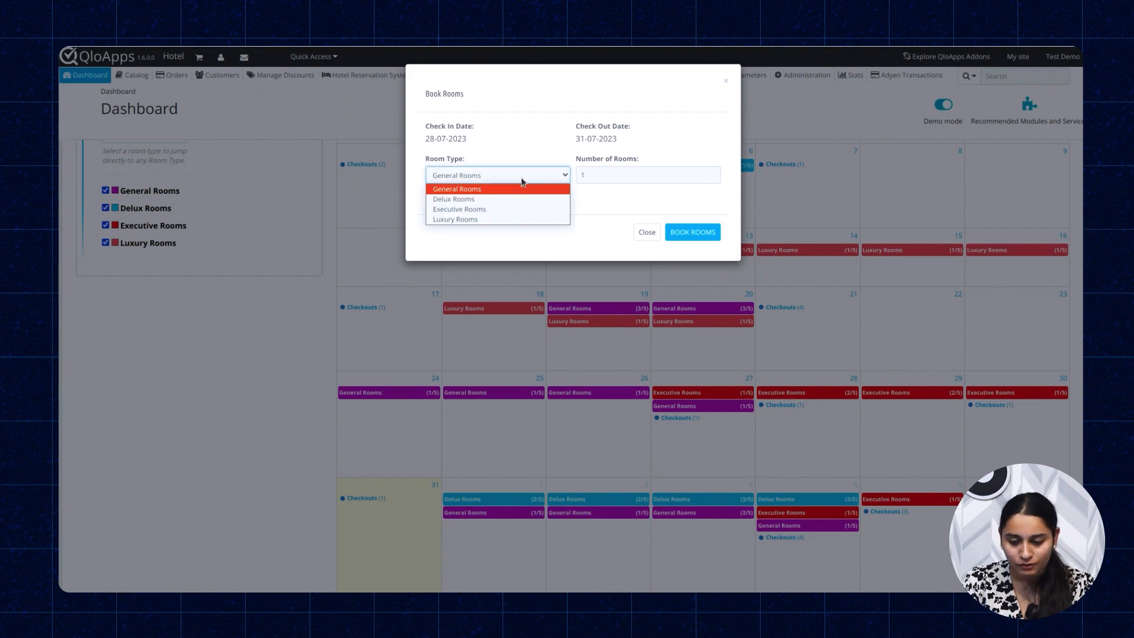
pyautogui.click(508, 208)
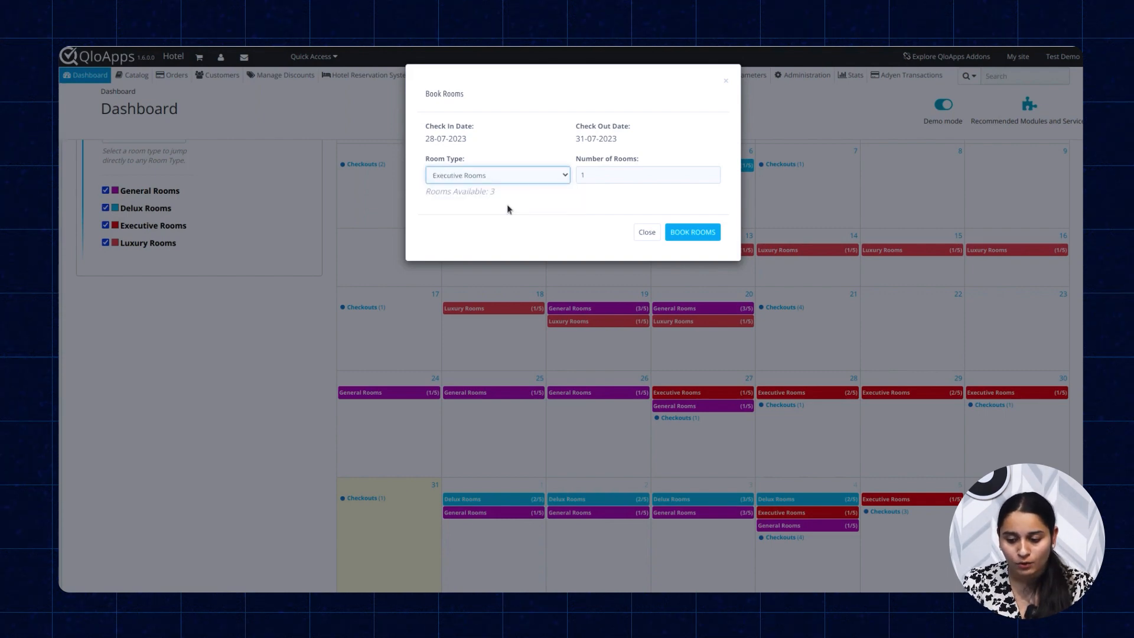
pyautogui.click(695, 231)
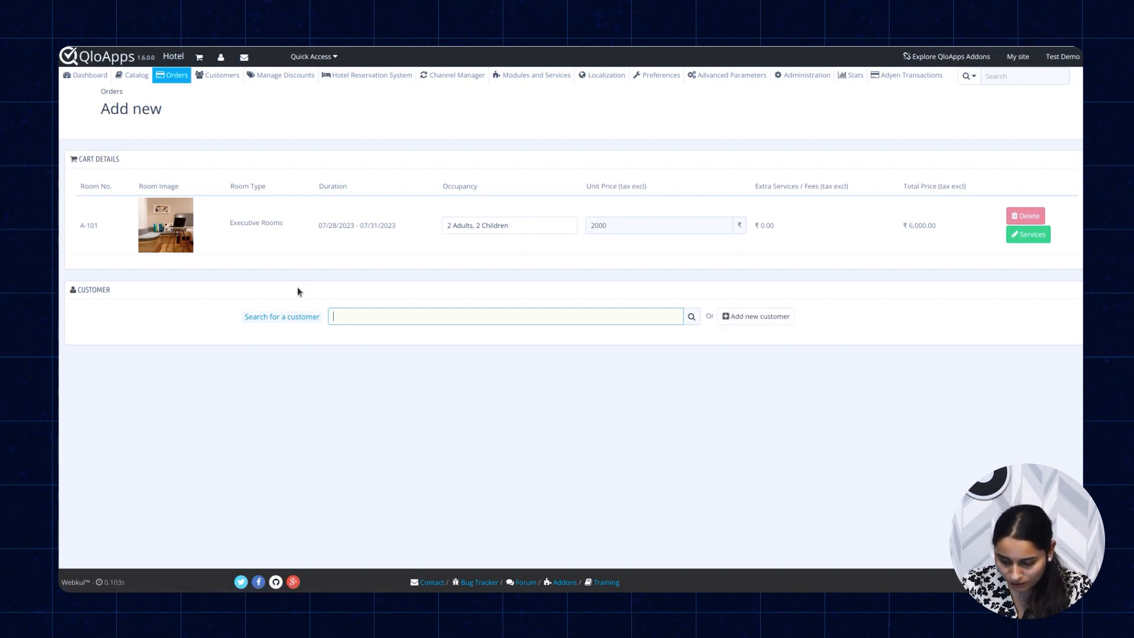
# Search for the existing customer by name, choose them for the new order, and go to the order summary
pyautogui.write('daa')
pyautogui.press('BackSpace')
pyautogui.click(391, 365)
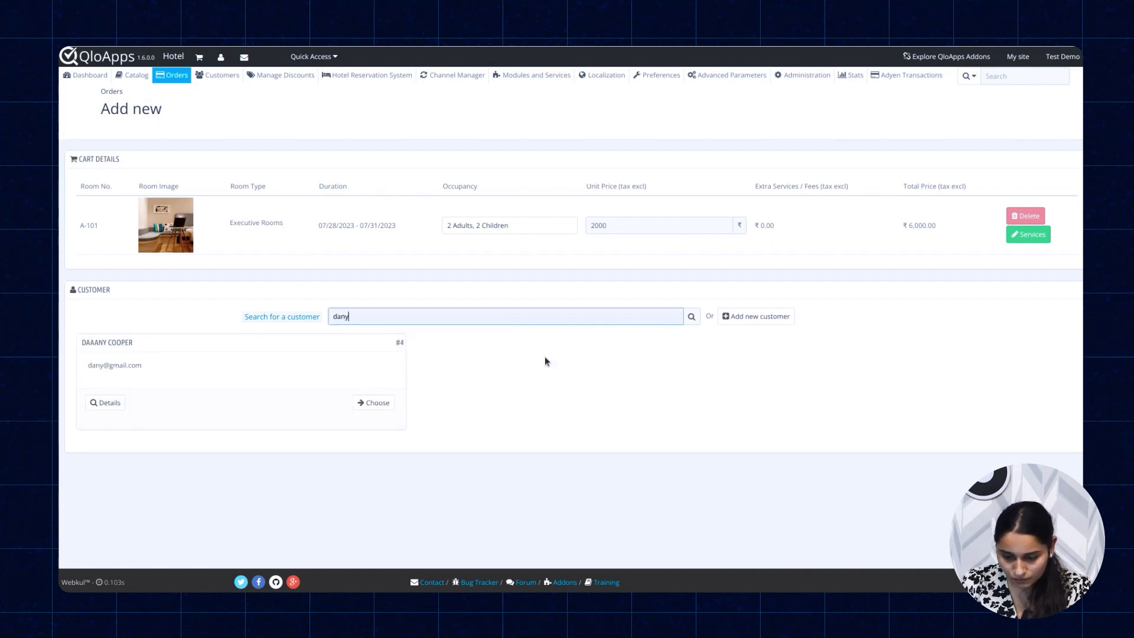
pyautogui.click(372, 404)
pyautogui.scroll(-10, 368, 412)
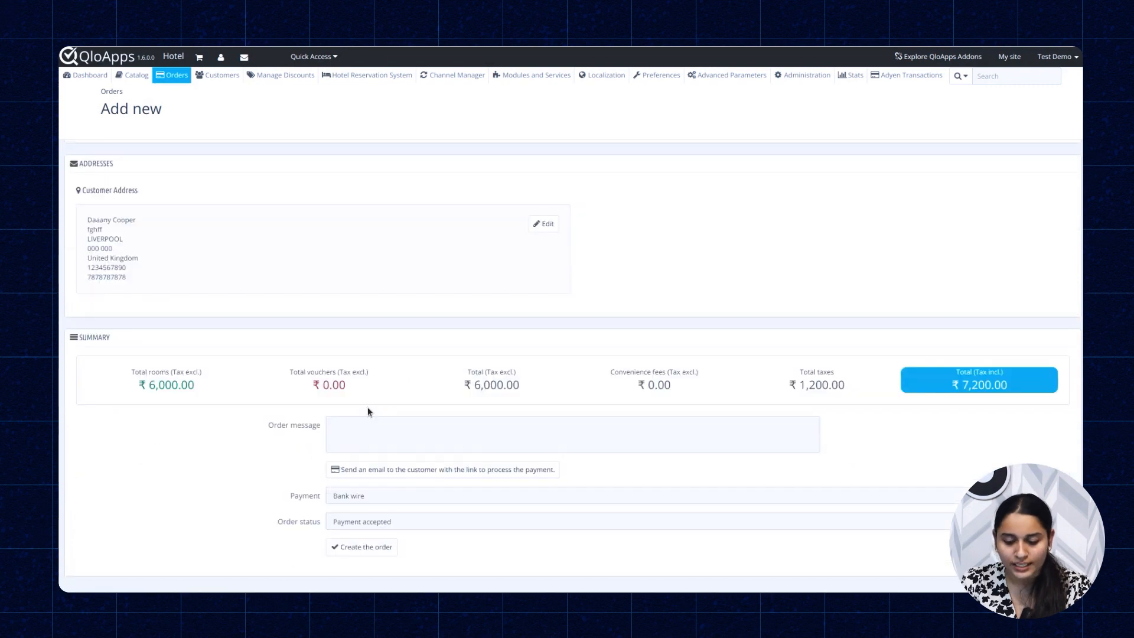
# Create the order with Bank wire payment and the Payment accepted status, and return to the dashboard
pyautogui.scroll(-1, 367, 411)
pyautogui.click(361, 522)
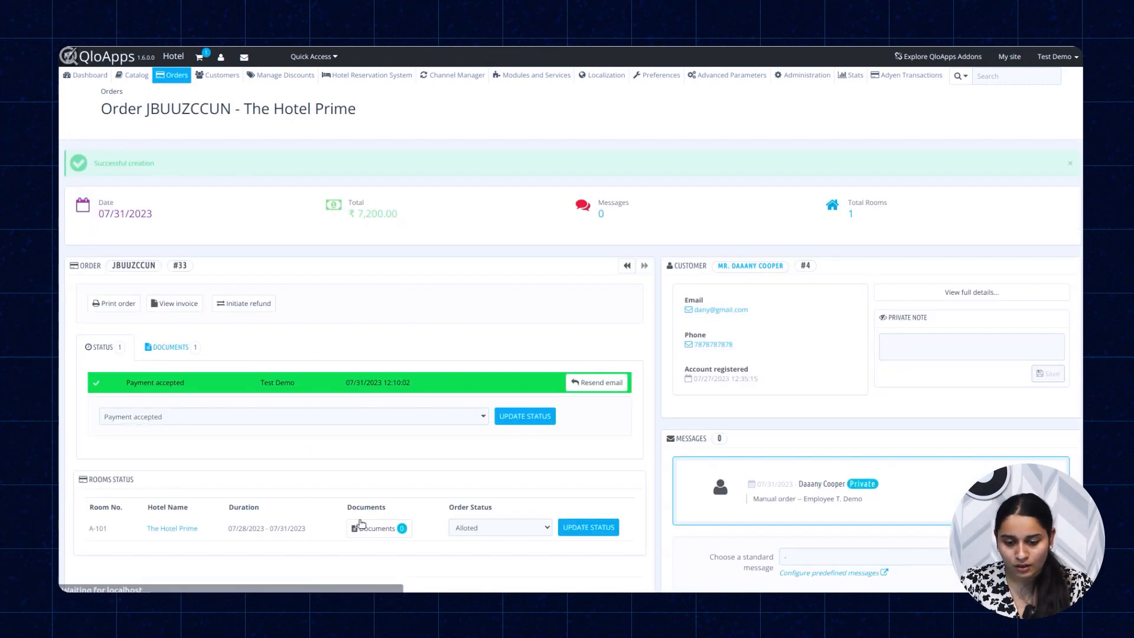
pyautogui.click(85, 75)
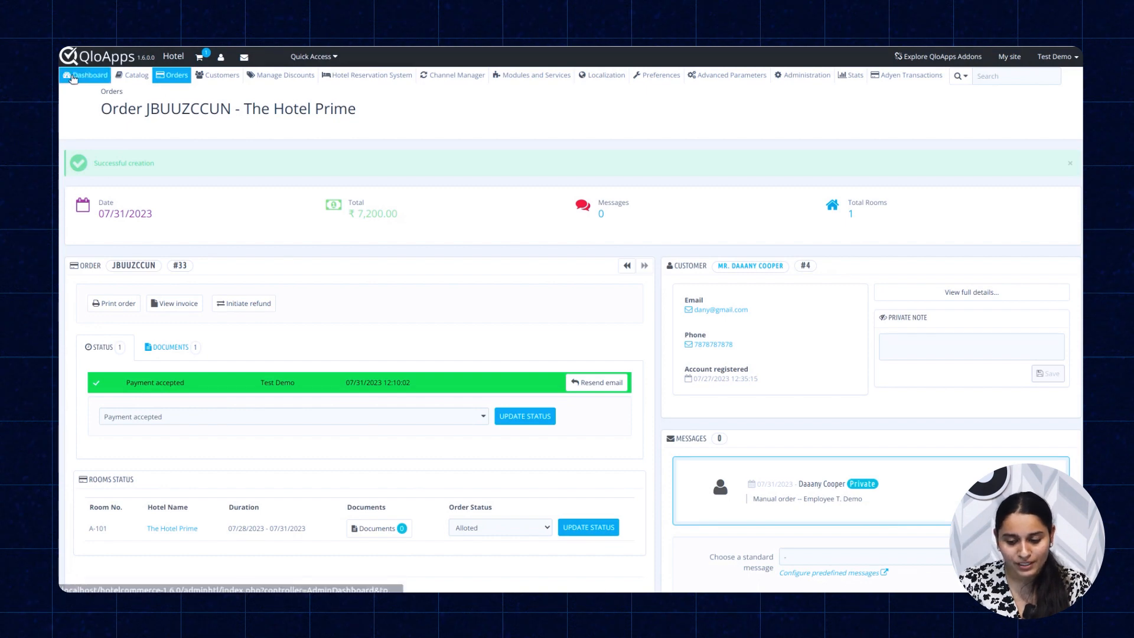
# Reselect The Hotel Prime in the calendar navigator to show the July 2023 bookings of all its room types
pyautogui.scroll(-5, 408, 510)
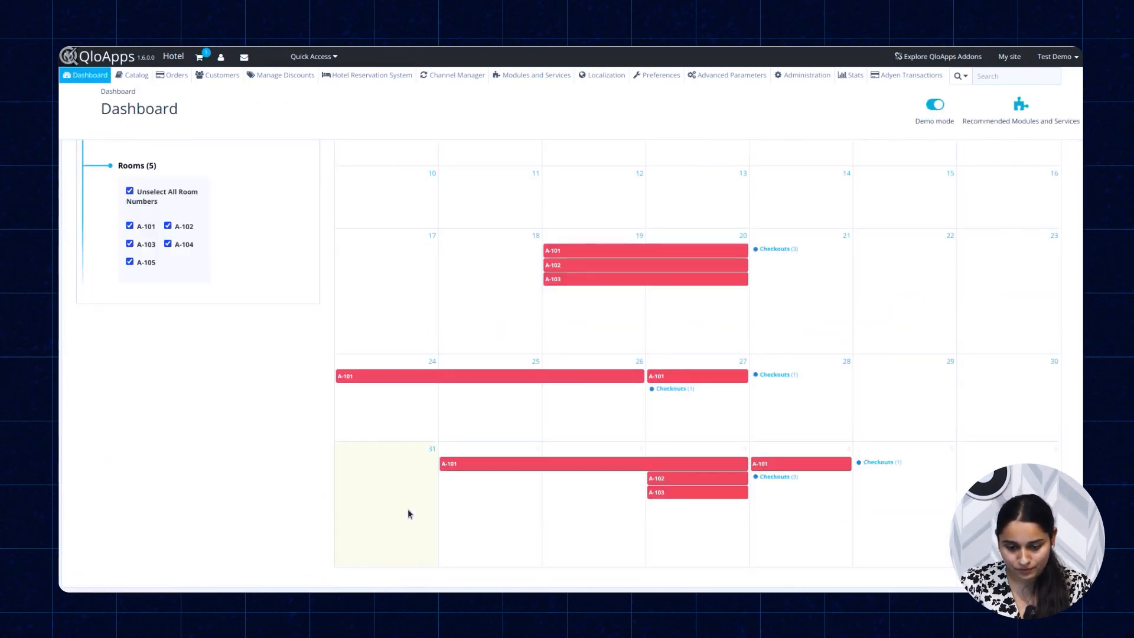
pyautogui.scroll(2, 408, 514)
pyautogui.scroll(2, 408, 513)
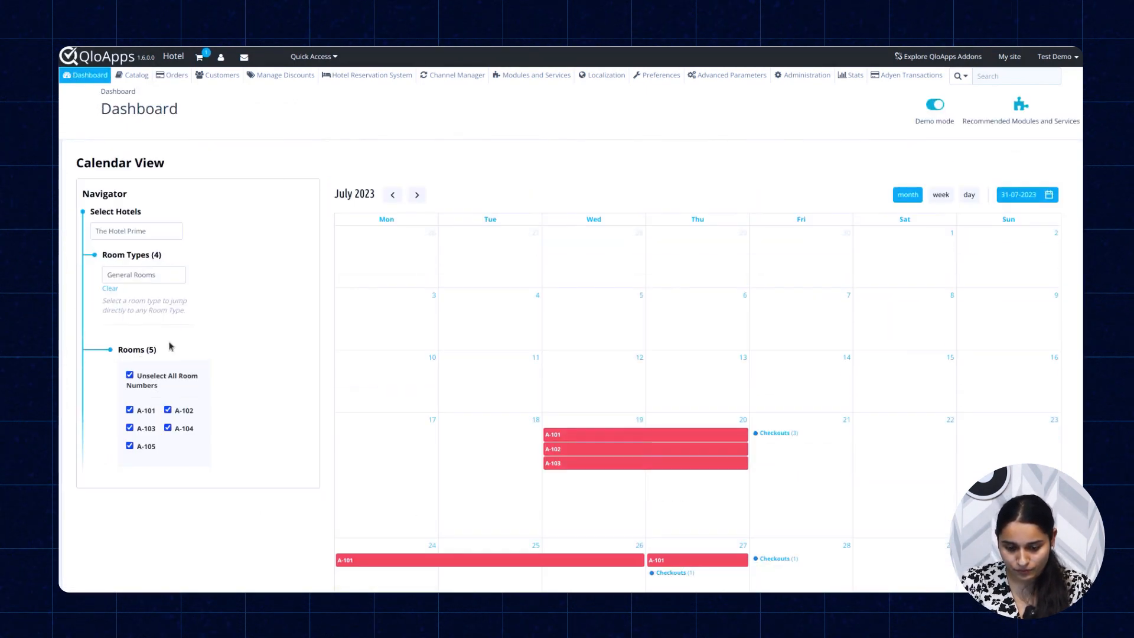
pyautogui.click(156, 236)
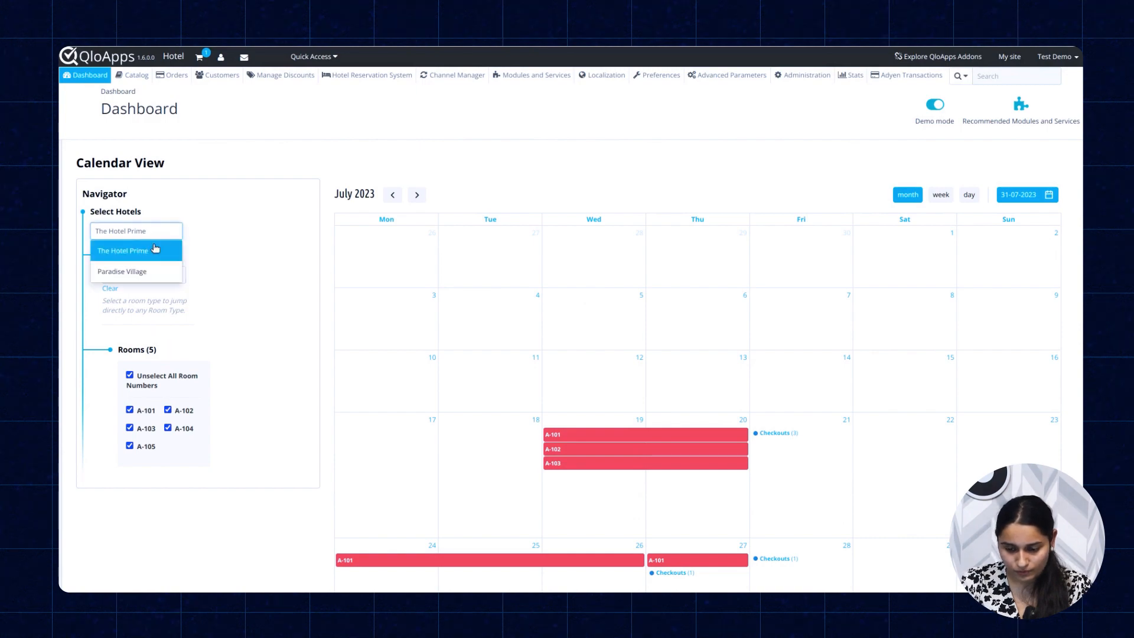
pyautogui.click(160, 248)
pyautogui.scroll(-3, 502, 520)
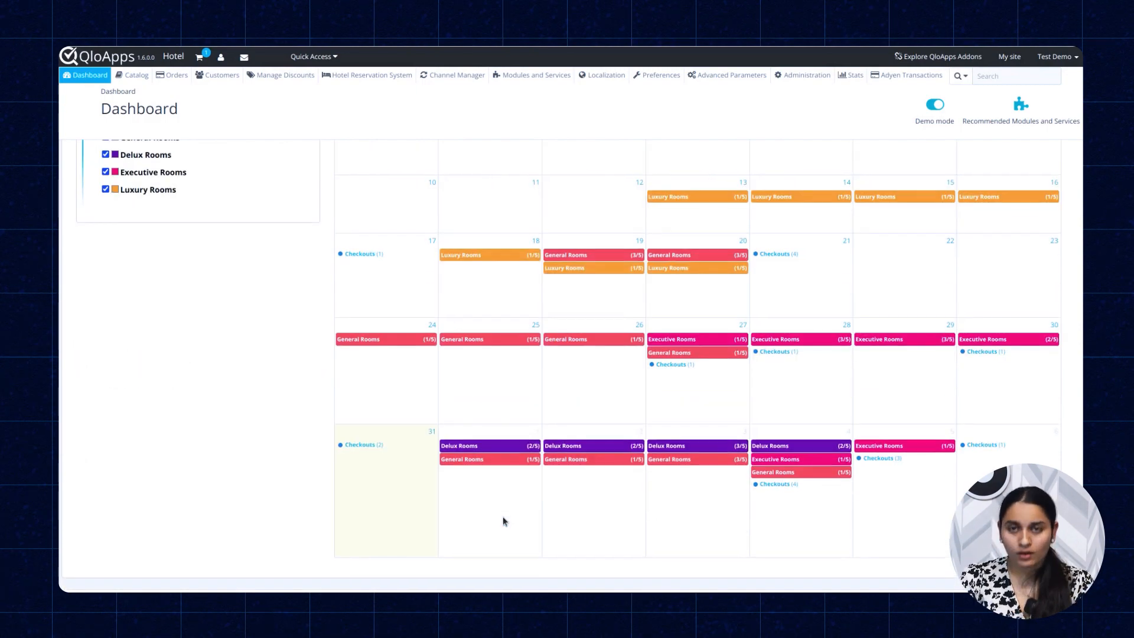
# Open the General Rooms bookings for 26 July 2023 and move the one-night room A-101 booking from 27 July to 29 July
pyautogui.scroll(2, 503, 519)
pyautogui.scroll(-3, 503, 519)
pyautogui.scroll(2, 503, 520)
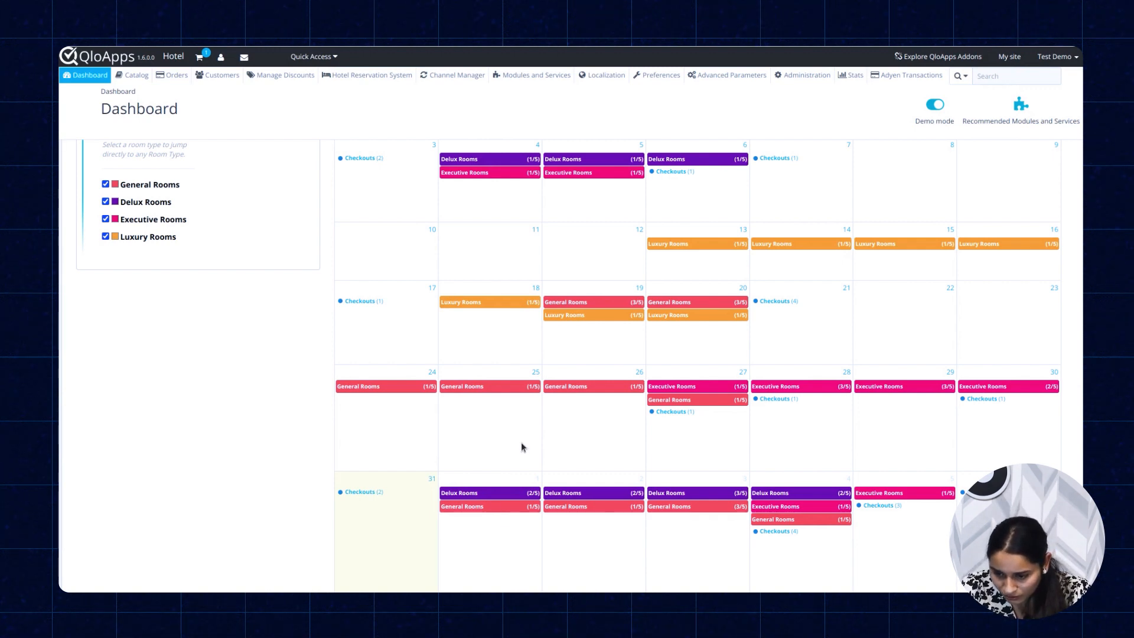
pyautogui.scroll(-1, 521, 446)
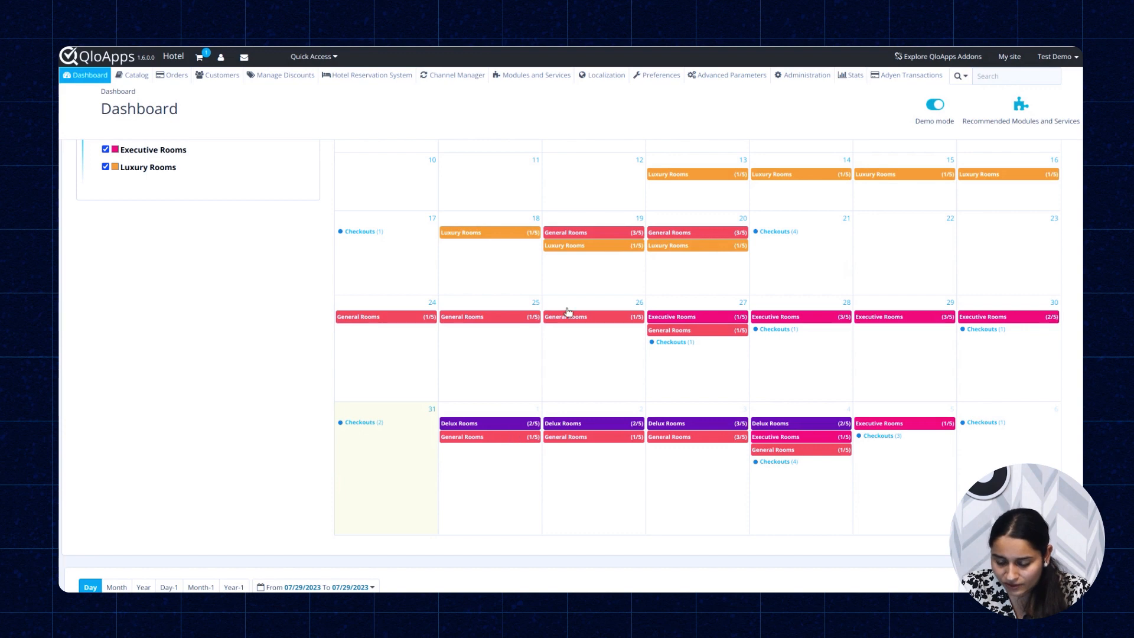
pyautogui.moveTo(612, 320)
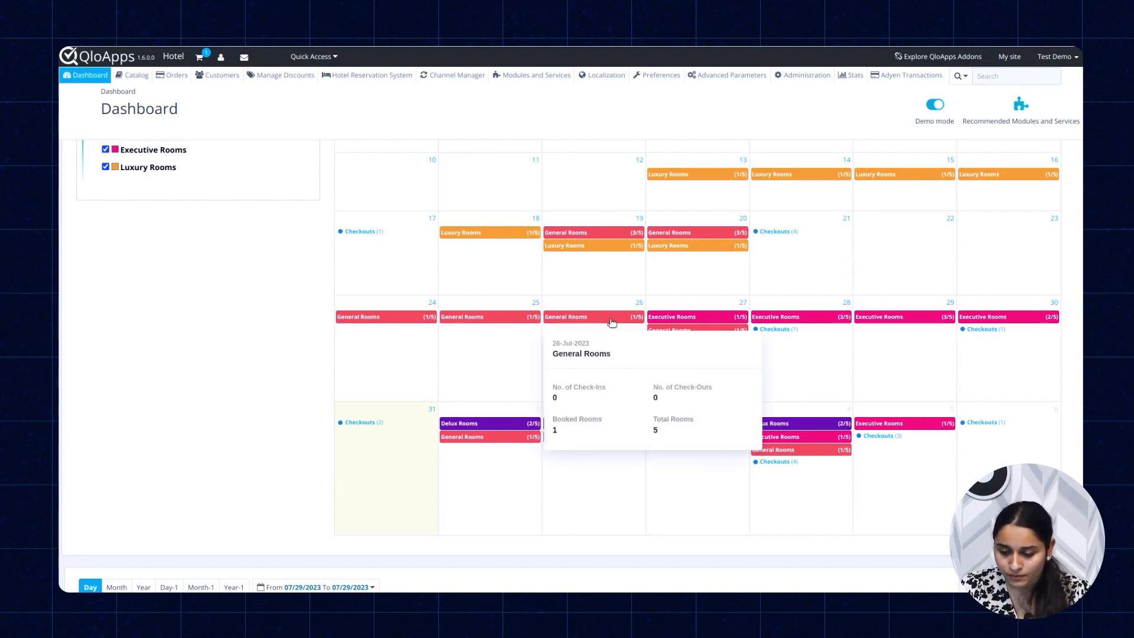
pyautogui.moveTo(615, 323)
pyautogui.mouseDown()
pyautogui.moveTo(660, 327)
pyautogui.moveTo(611, 323)
pyautogui.mouseUp()
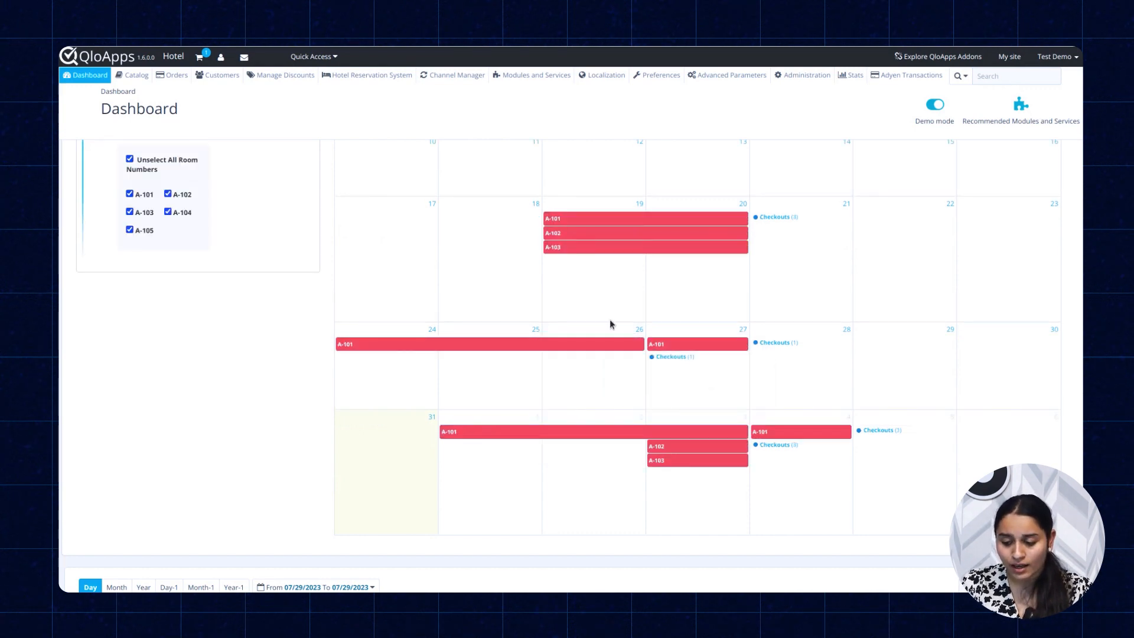
pyautogui.moveTo(677, 344); pyautogui.dragTo(880, 341)
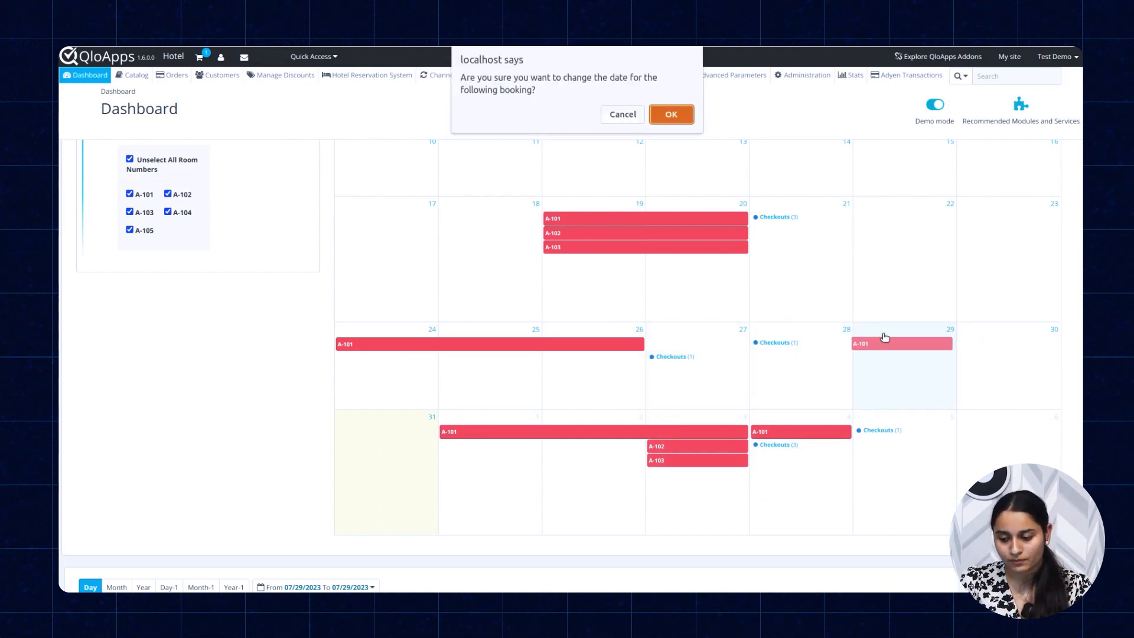
pyautogui.click(673, 117)
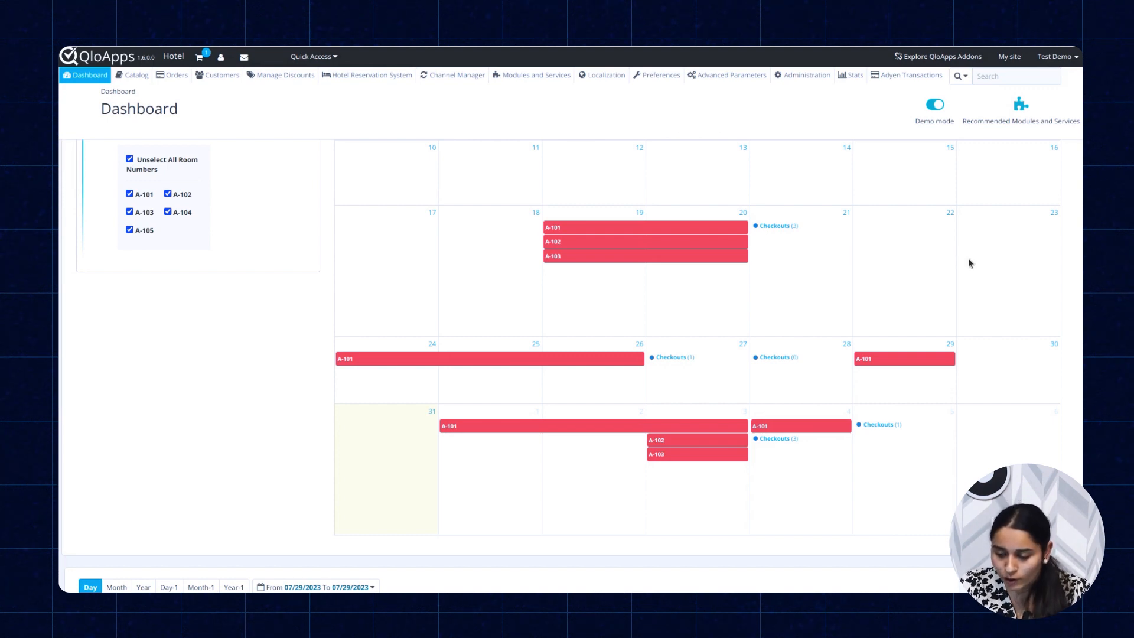
# Try to extend the room A-101 booking of 29 July backwards so that it starts on 28 July
pyautogui.moveTo(887, 363)
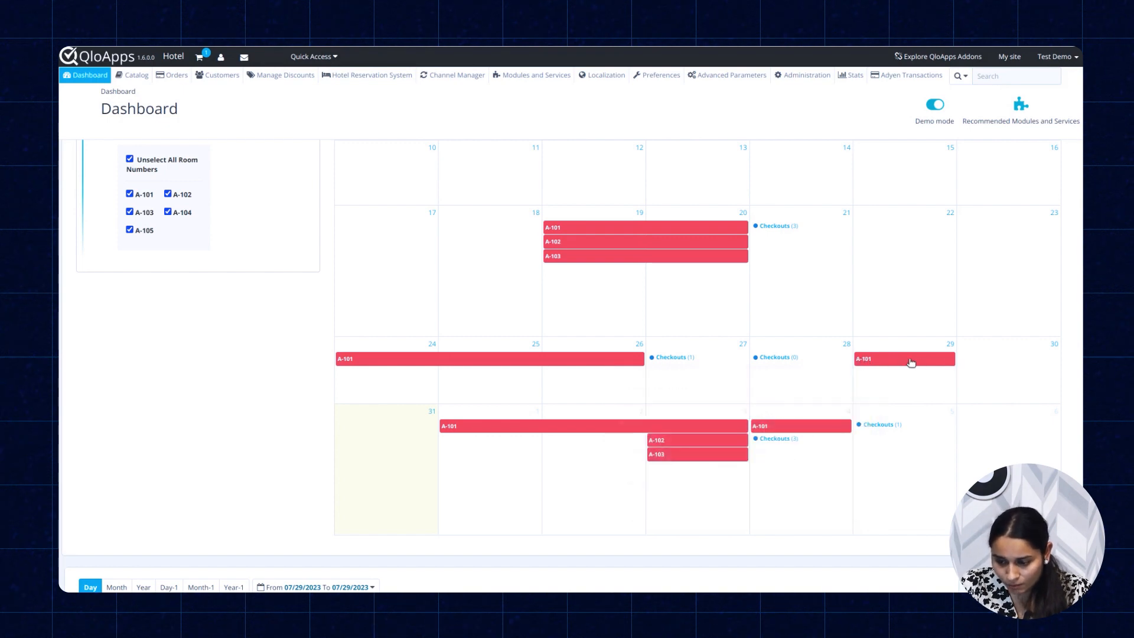
pyautogui.moveTo(855, 359); pyautogui.dragTo(781, 361)
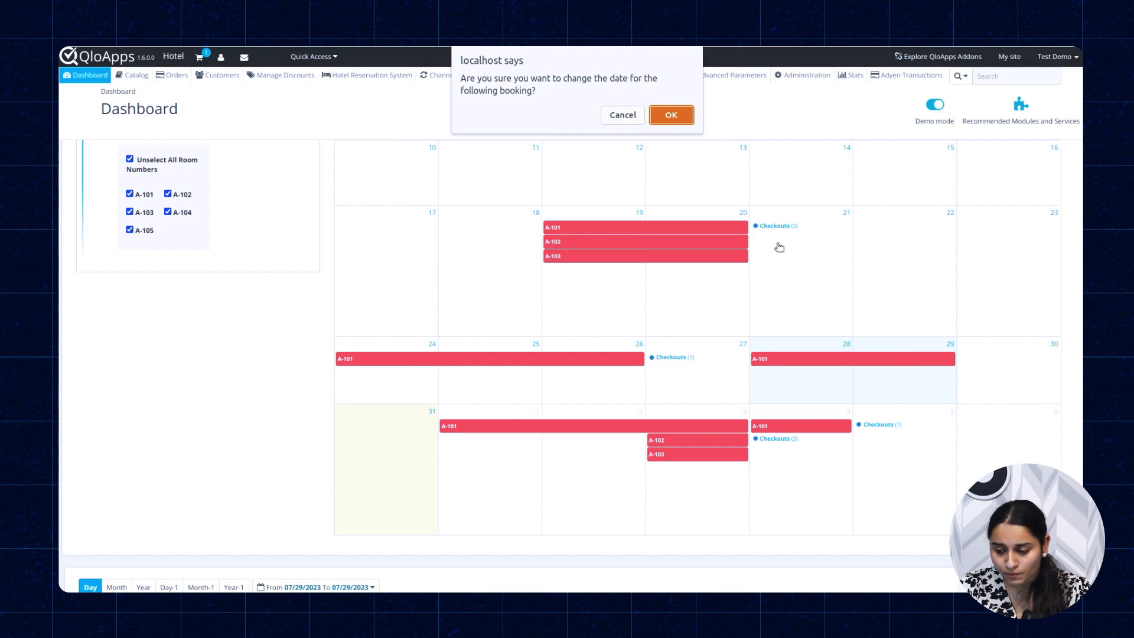
pyautogui.click(676, 118)
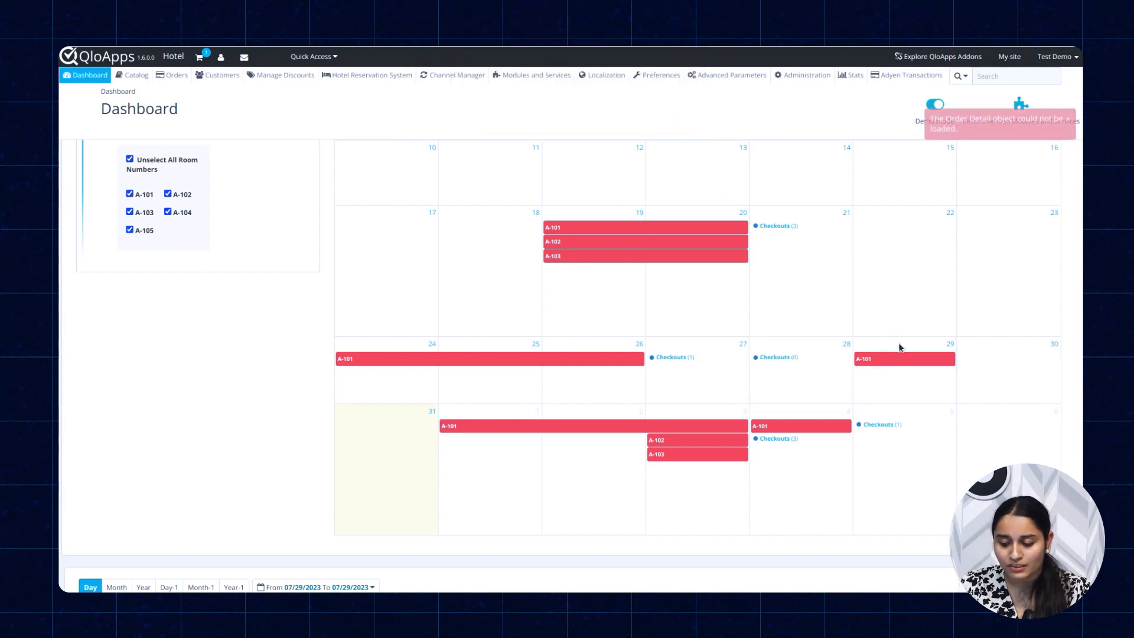
# Extend the end of the room A-101 booking of 29 July by one day to cover 30 July
pyautogui.moveTo(950, 359)
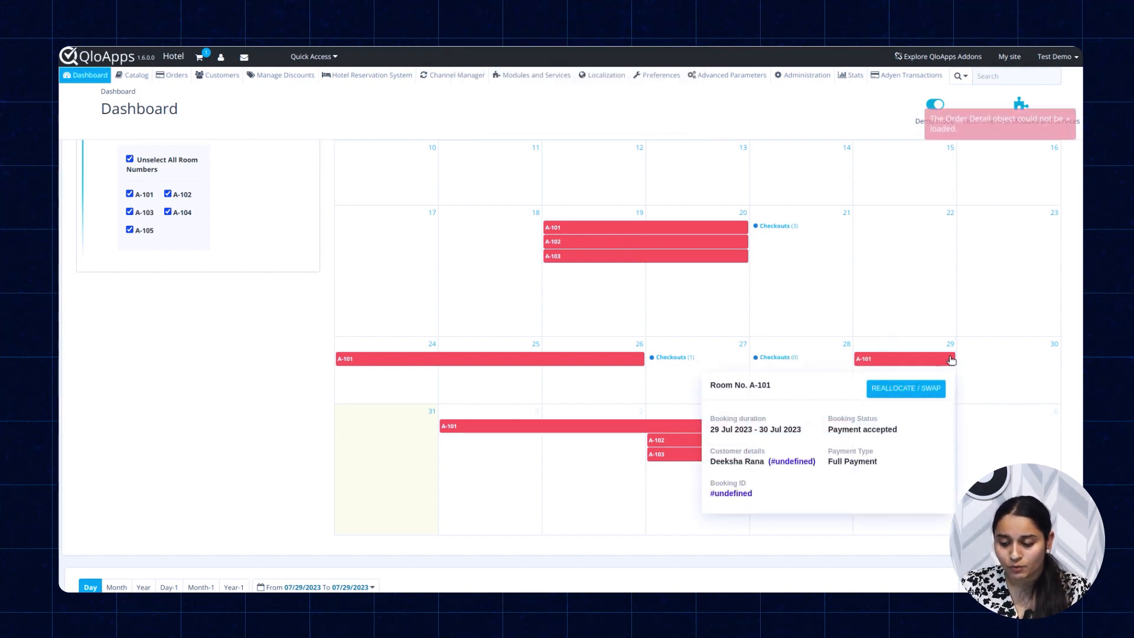
pyautogui.moveTo(947, 358); pyautogui.dragTo(1004, 349)
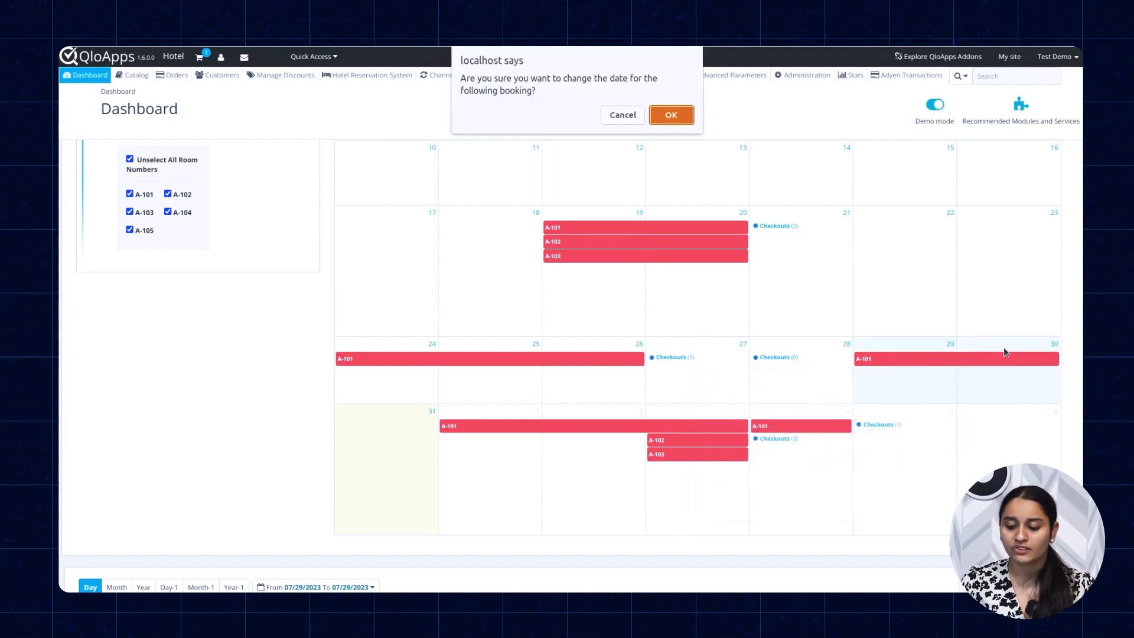
pyautogui.click(658, 123)
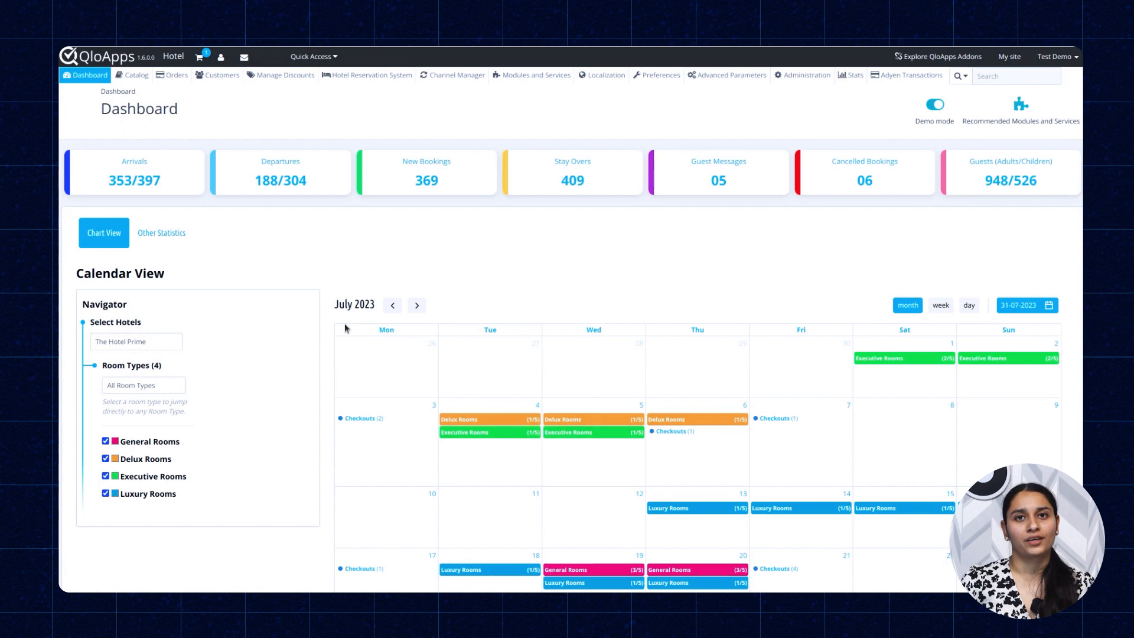
# Review the July 2023 calendar for all room types and view the checkout details for 17 July
pyautogui.scroll(-5, 346, 324)
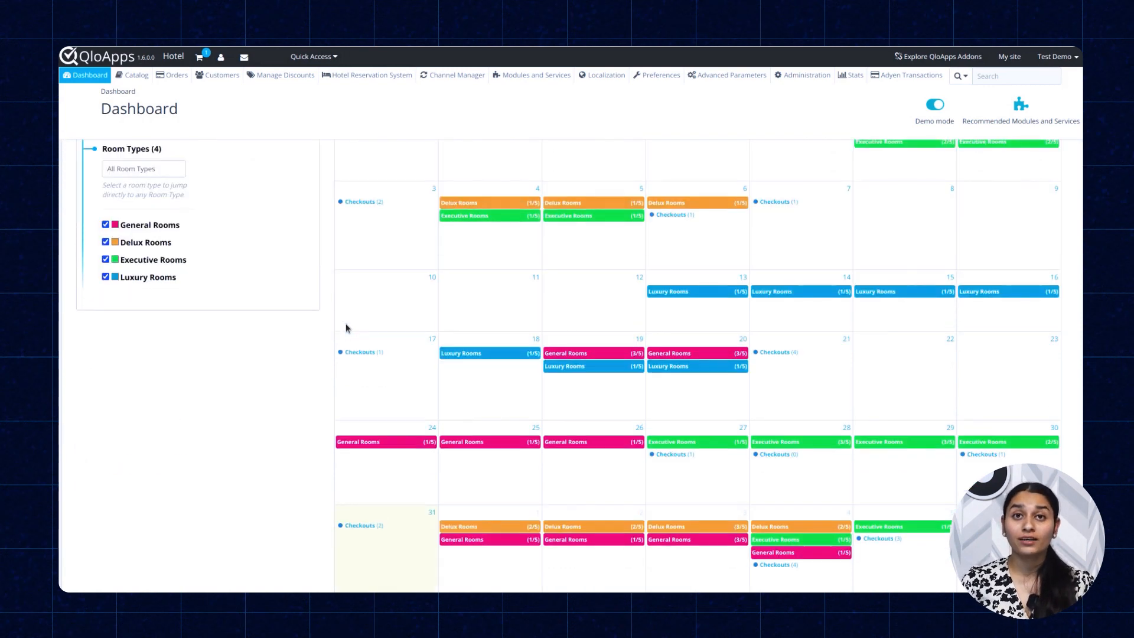
pyautogui.scroll(1, 346, 327)
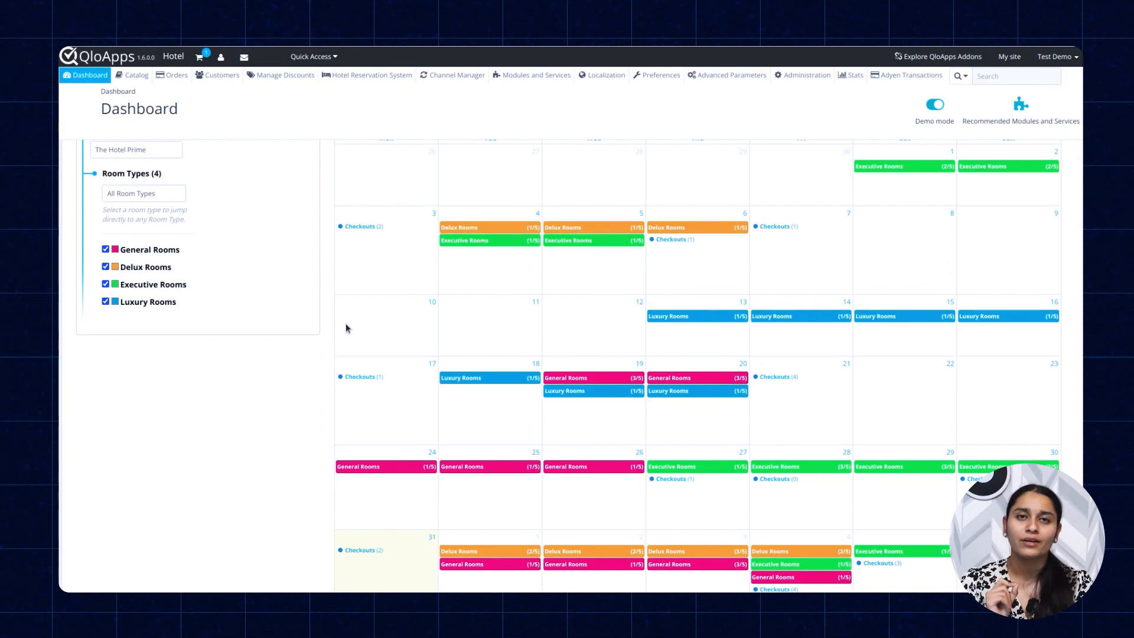
pyautogui.scroll(-1, 346, 328)
pyautogui.click(347, 324)
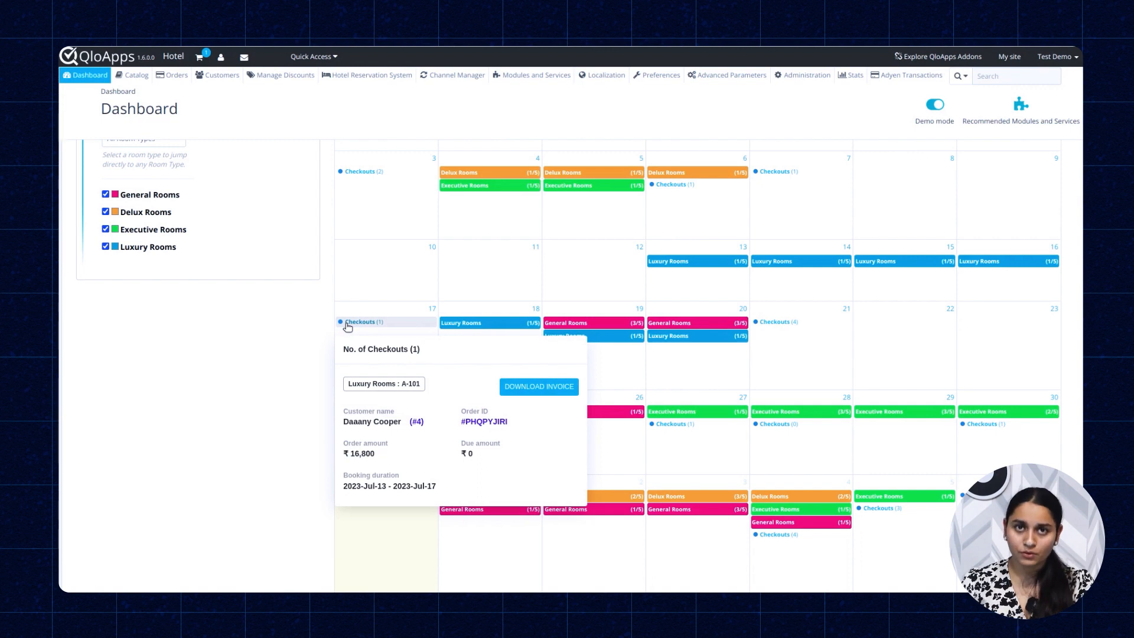